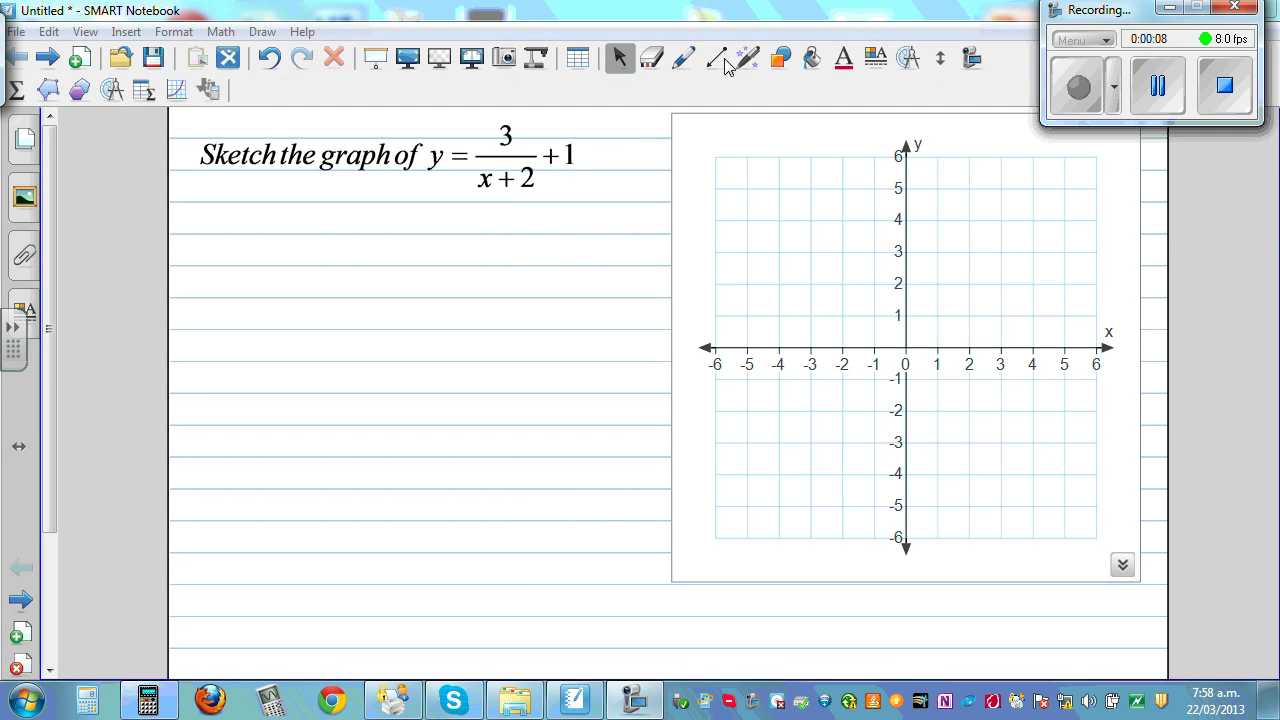
# Step: Write and underline the heading 'Hyperbola' in purple pen
pyautogui.click(683, 59)
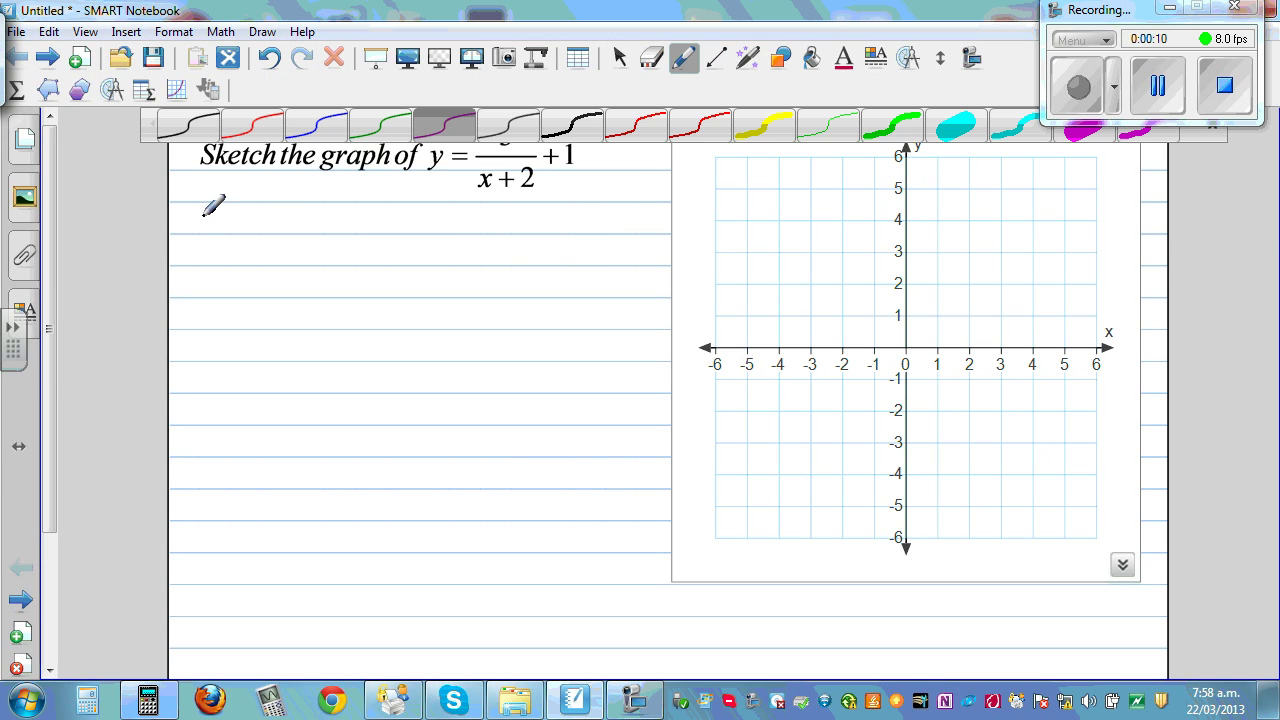
pyautogui.moveTo(194, 209)
pyautogui.mouseDown()
pyautogui.moveTo(194, 228)
pyautogui.moveTo(207, 228)
pyautogui.mouseUp()
pyautogui.moveTo(194, 219)
pyautogui.mouseDown()
pyautogui.moveTo(226, 247)
pyautogui.moveTo(236, 225)
pyautogui.moveTo(229, 250)
pyautogui.moveTo(249, 220)
pyautogui.moveTo(334, 230)
pyautogui.mouseUp()
pyautogui.moveTo(184, 241); pyautogui.dragTo(330, 241)
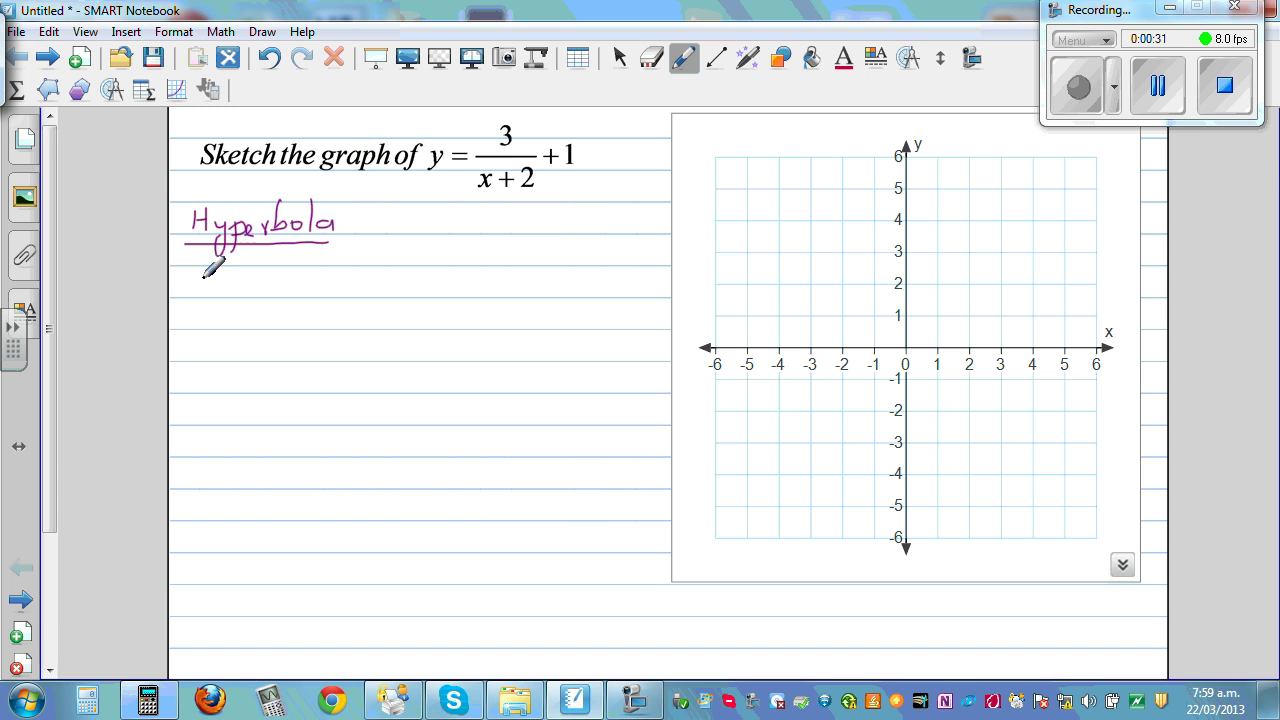
# Step: Write the underlined 'Vertical asymptote' heading with the note 'When denominator = 0'
pyautogui.moveTo(202, 273)
pyautogui.mouseDown()
pyautogui.moveTo(224, 293)
pyautogui.moveTo(277, 291)
pyautogui.mouseUp()
pyautogui.moveTo(264, 277)
pyautogui.mouseDown()
pyautogui.moveTo(296, 270)
pyautogui.moveTo(328, 292)
pyautogui.moveTo(347, 277)
pyautogui.moveTo(420, 285)
pyautogui.moveTo(406, 323)
pyautogui.mouseUp()
pyautogui.moveTo(431, 282); pyautogui.dragTo(457, 292)
pyautogui.moveTo(461, 282)
pyautogui.mouseDown()
pyautogui.moveTo(489, 276)
pyautogui.moveTo(536, 292)
pyautogui.moveTo(534, 276)
pyautogui.moveTo(574, 291)
pyautogui.mouseUp()
pyautogui.moveTo(199, 298); pyautogui.dragTo(573, 293)
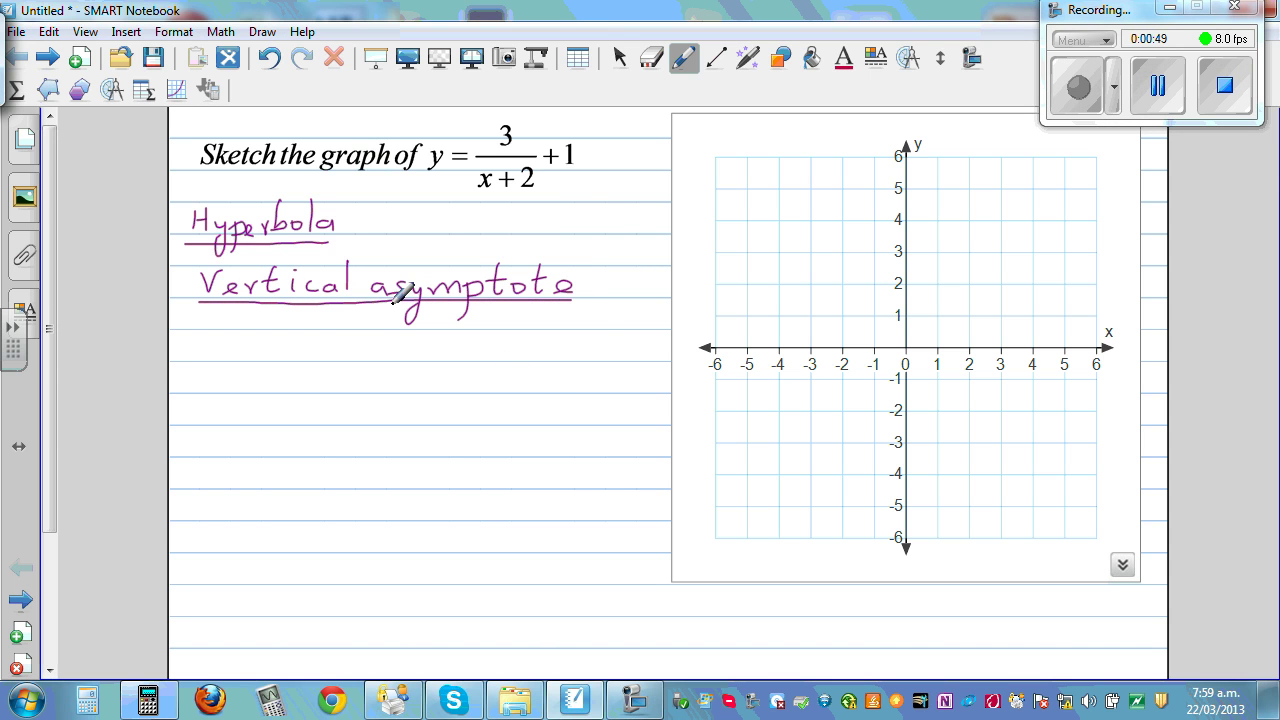
pyautogui.moveTo(182, 342)
pyautogui.mouseDown()
pyautogui.moveTo(224, 357)
pyautogui.moveTo(259, 352)
pyautogui.moveTo(326, 327)
pyautogui.moveTo(334, 357)
pyautogui.moveTo(358, 361)
pyautogui.moveTo(440, 341)
pyautogui.moveTo(451, 355)
pyautogui.moveTo(508, 345)
pyautogui.moveTo(510, 360)
pyautogui.moveTo(506, 346)
pyautogui.moveTo(536, 358)
pyautogui.moveTo(634, 338)
pyautogui.mouseUp()
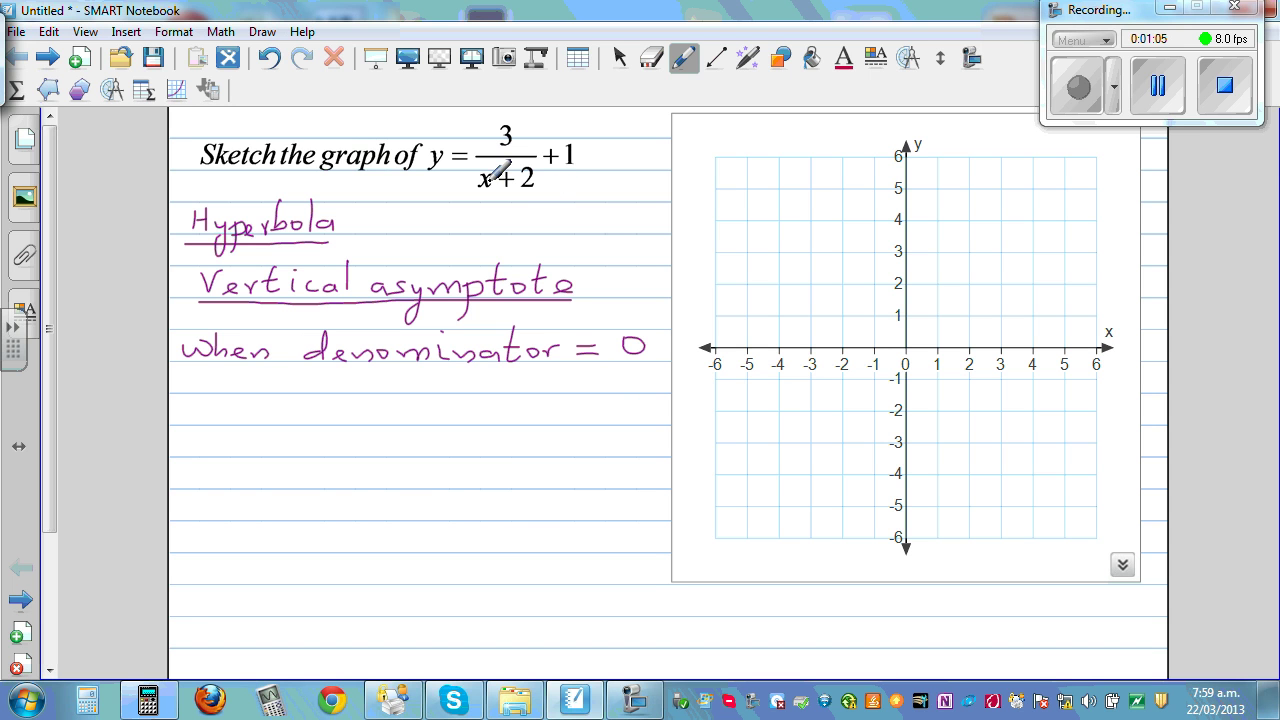
# Step: Bracket x+2 in the question, then solve x + 2 = 0 to a boxed x = -2
pyautogui.moveTo(468, 168); pyautogui.dragTo(465, 191)
pyautogui.moveTo(541, 168); pyautogui.dragTo(542, 191)
pyautogui.moveTo(238, 402)
pyautogui.mouseDown()
pyautogui.moveTo(226, 415)
pyautogui.moveTo(298, 411)
pyautogui.moveTo(287, 421)
pyautogui.moveTo(329, 403)
pyautogui.moveTo(342, 418)
pyautogui.moveTo(546, 404)
pyautogui.mouseUp()
pyautogui.moveTo(519, 415); pyautogui.dragTo(607, 408)
pyautogui.moveTo(466, 381)
pyautogui.mouseDown()
pyautogui.moveTo(463, 430)
pyautogui.moveTo(491, 434)
pyautogui.moveTo(616, 435)
pyautogui.moveTo(628, 387)
pyautogui.moveTo(464, 381)
pyautogui.mouseUp()
# Step: Draw a dashed vertical line through x = -2 on the grid
pyautogui.click(715, 60)
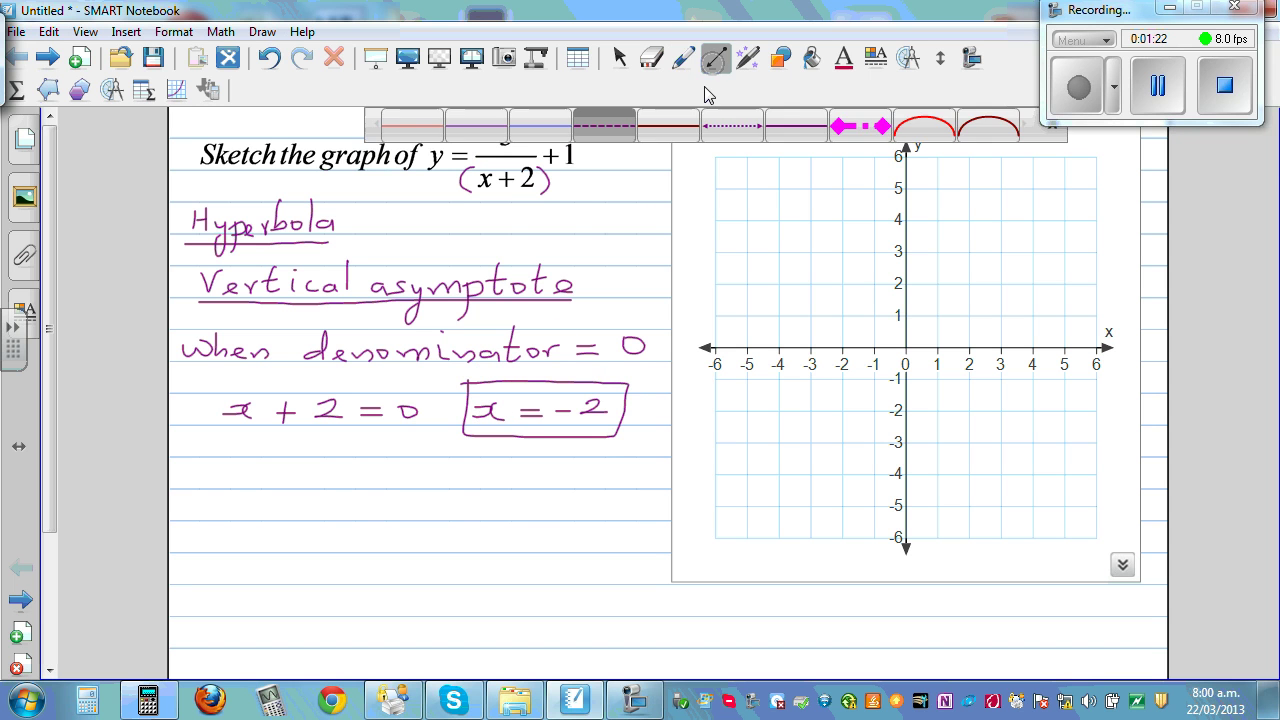
pyautogui.click(615, 133)
pyautogui.moveTo(842, 160); pyautogui.dragTo(843, 538)
# Step: Label the dashed line x = -2 at its top in pen
pyautogui.click(683, 58)
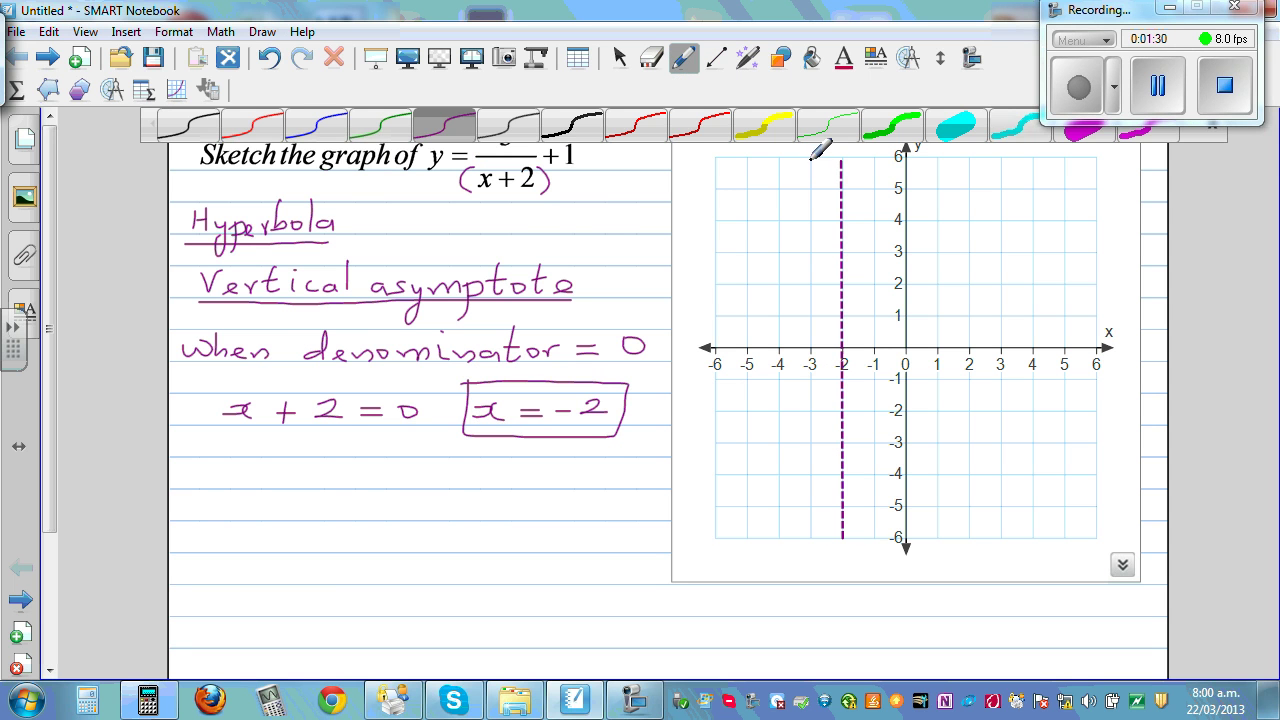
pyautogui.moveTo(784, 152)
pyautogui.mouseDown()
pyautogui.moveTo(789, 162)
pyautogui.moveTo(830, 149)
pyautogui.mouseUp()
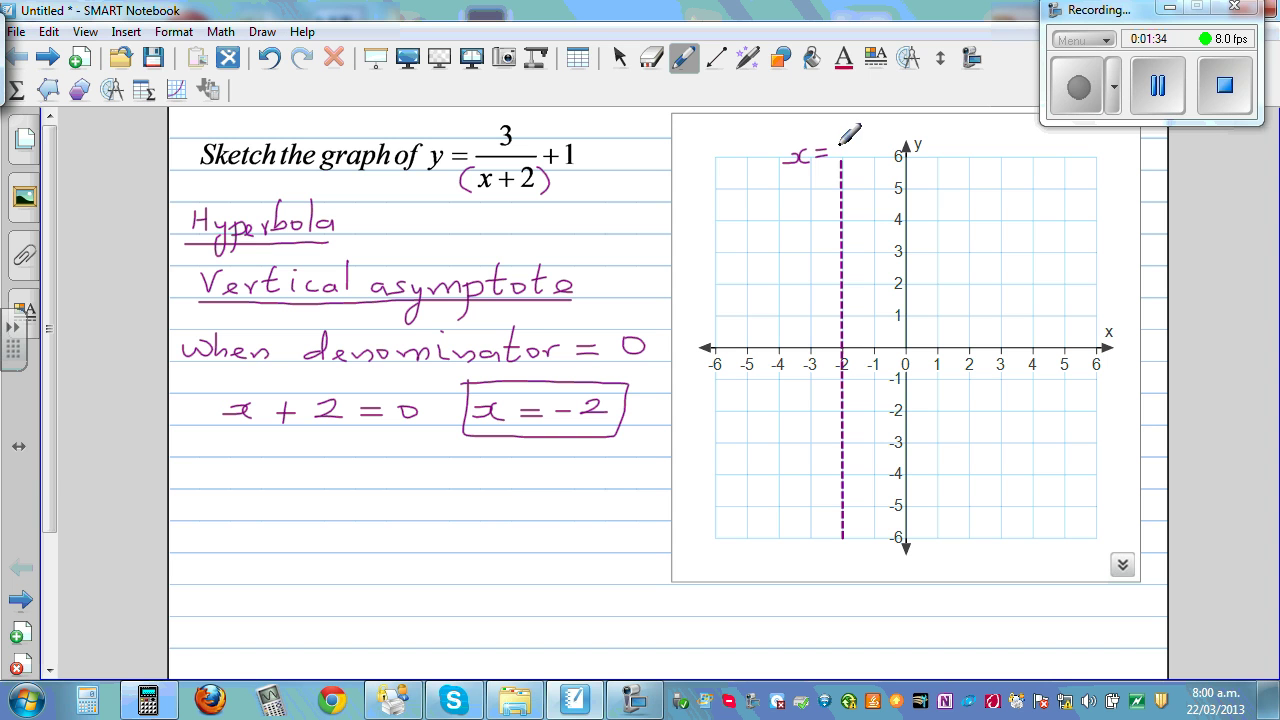
pyautogui.moveTo(862, 135); pyautogui.dragTo(882, 149)
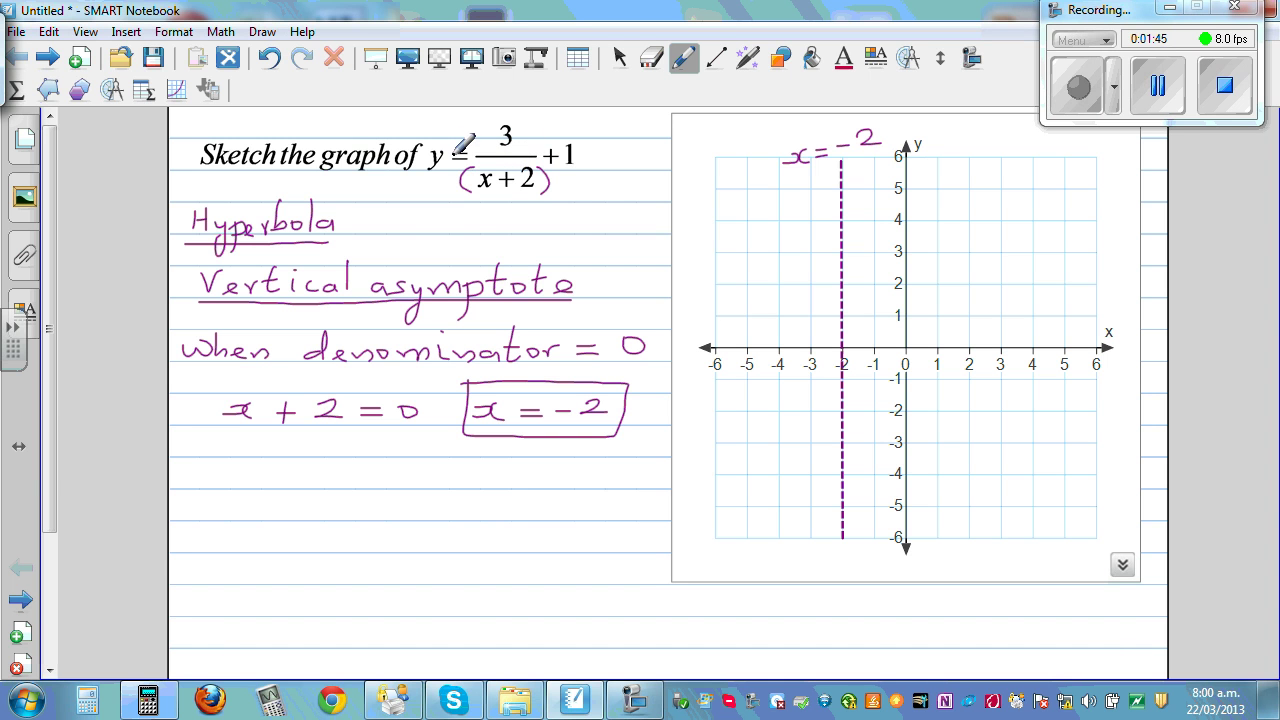
# Step: Bring up the Casio emulator and enter TABLE mode from the main menu
pyautogui.click(178, 684)
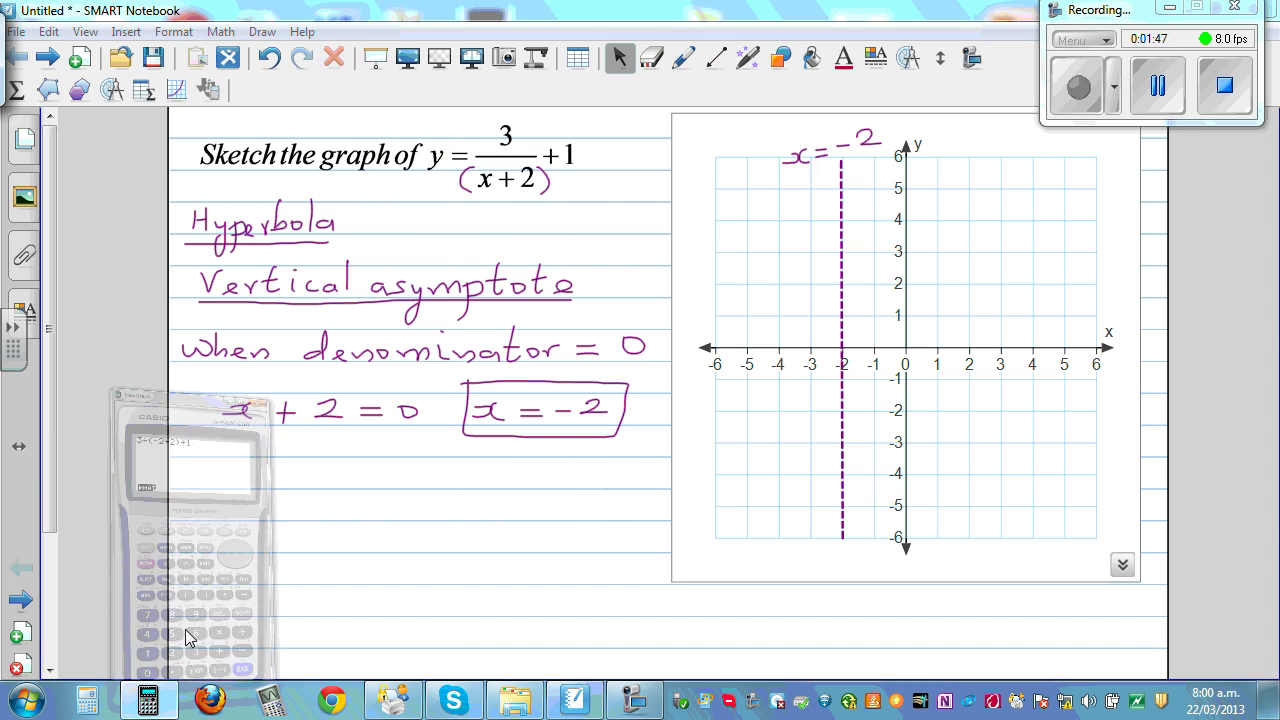
pyautogui.click(280, 388)
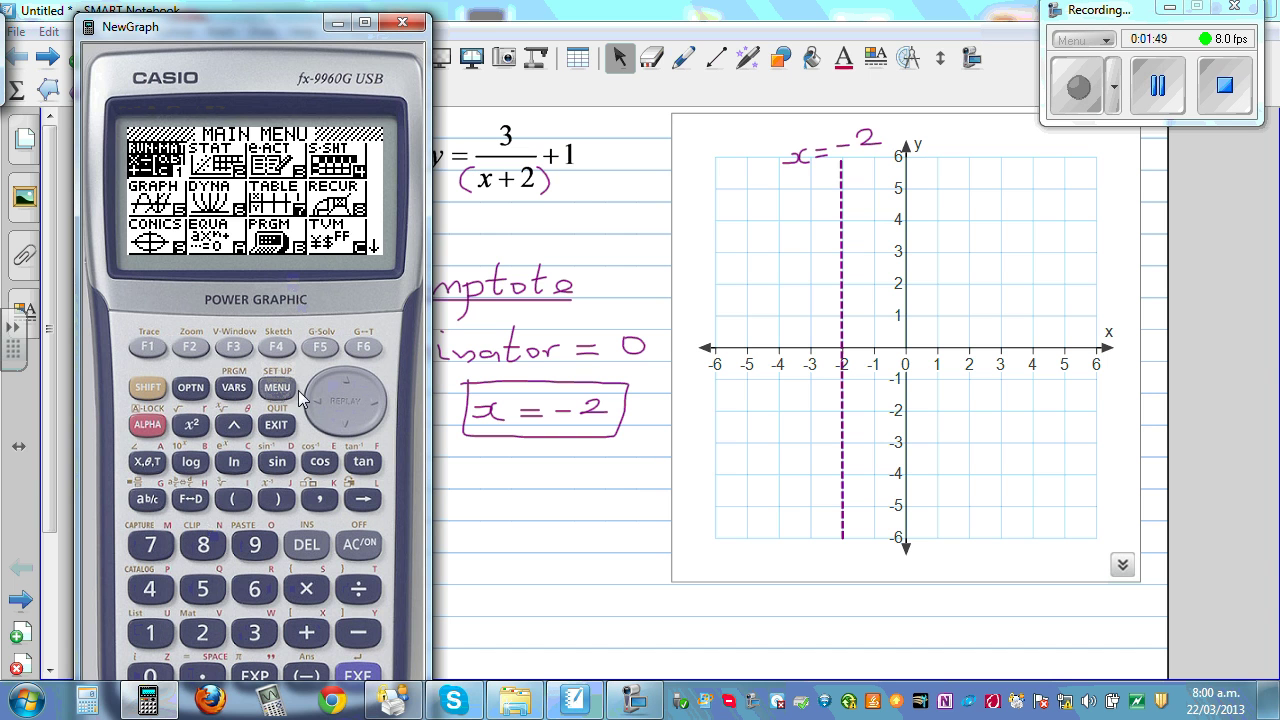
pyautogui.click(341, 432)
pyautogui.click(382, 410)
pyautogui.click(382, 410)
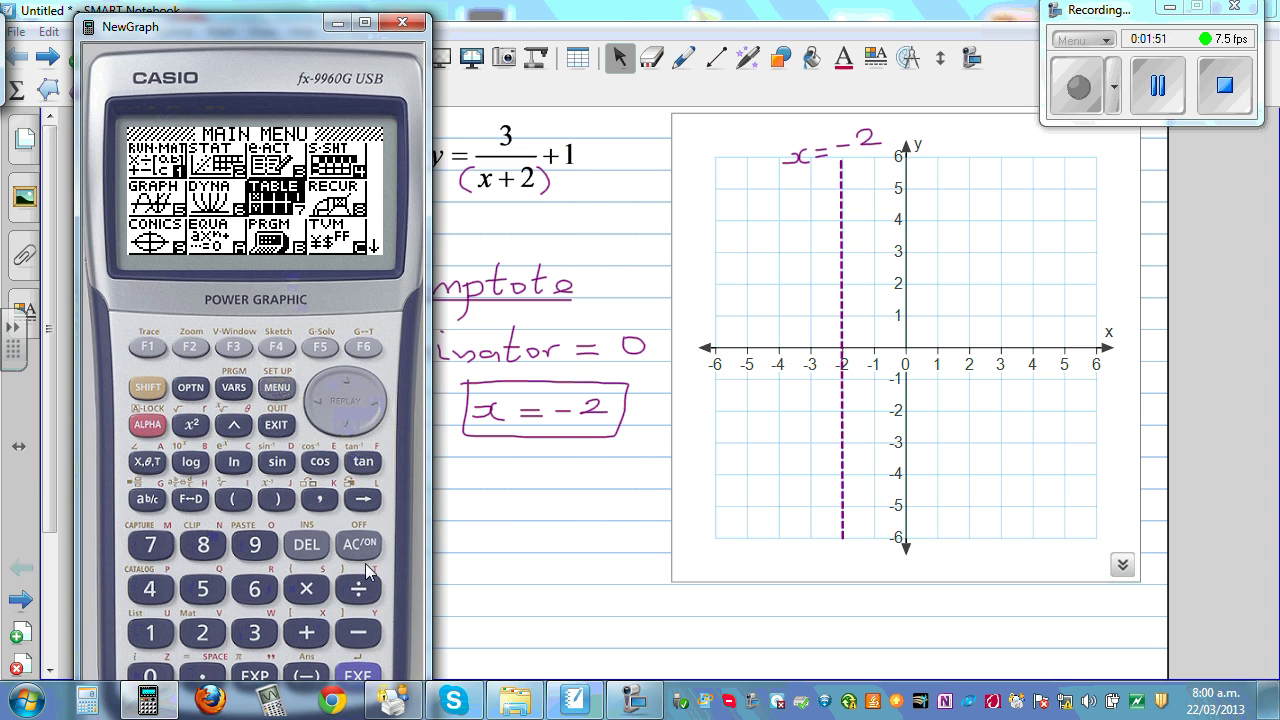
pyautogui.click(362, 674)
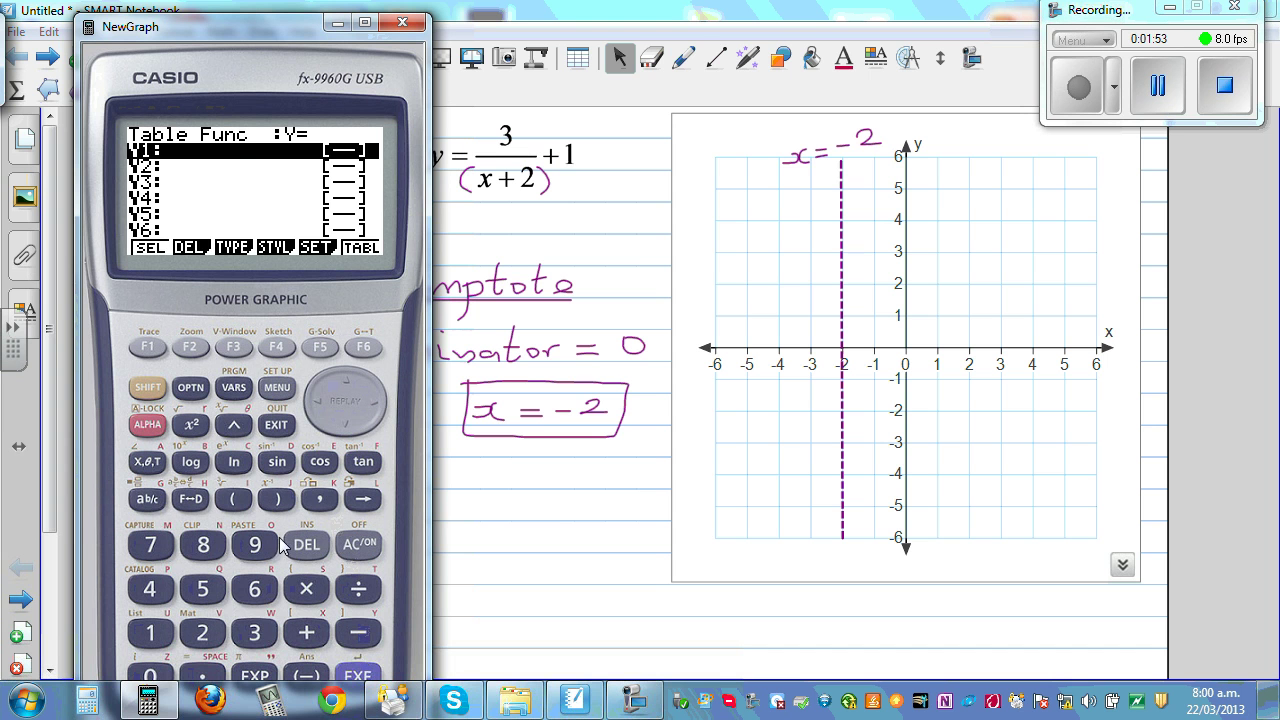
# Step: Enter and store the function Y1=3÷(X+2)+1
pyautogui.click(257, 640)
pyautogui.click(356, 590)
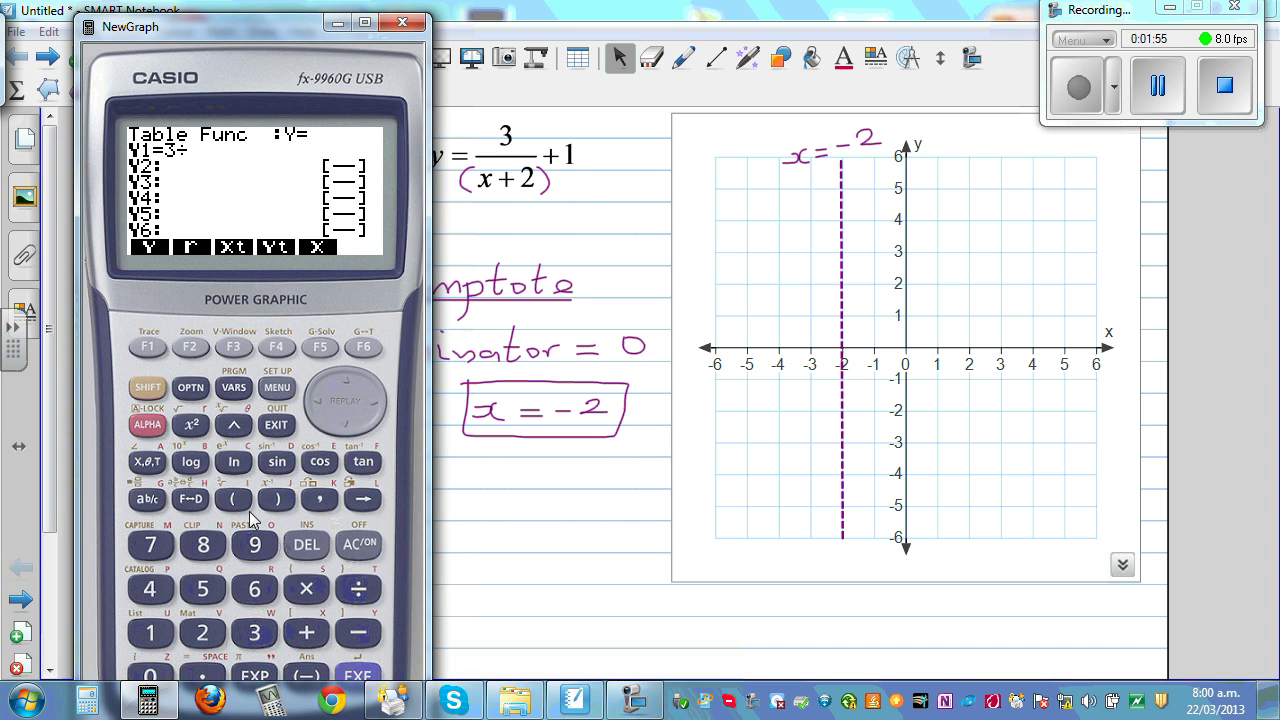
pyautogui.click(147, 462)
pyautogui.click(306, 632)
pyautogui.click(202, 632)
pyautogui.click(276, 499)
pyautogui.click(306, 632)
pyautogui.click(147, 632)
pyautogui.click(358, 676)
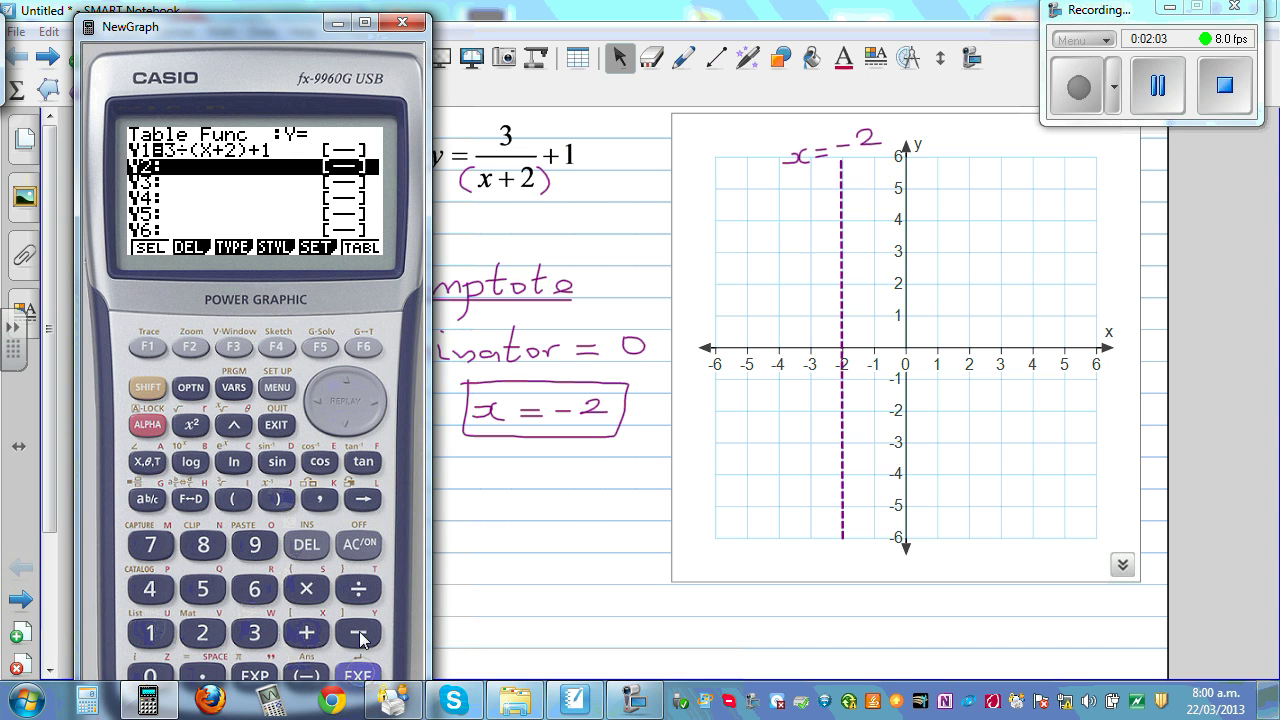
# Step: Set the table range to Start -10 and End 10
pyautogui.click(320, 348)
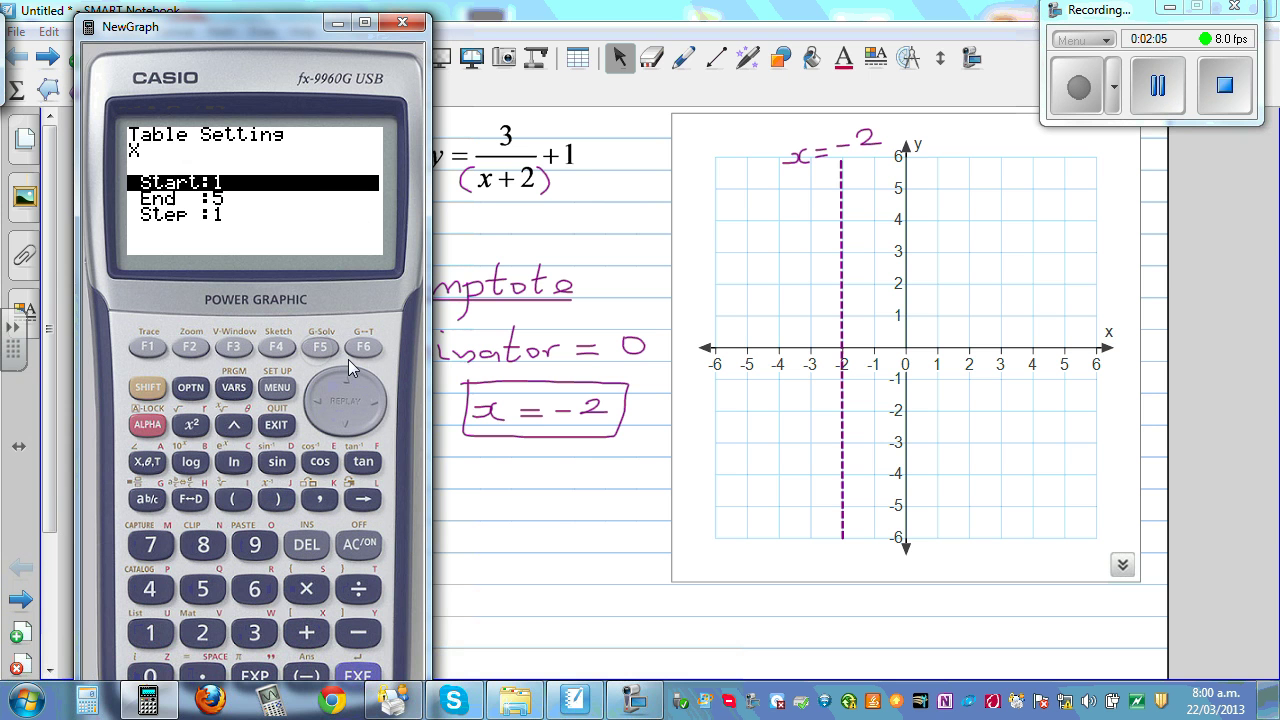
pyautogui.click(364, 638)
pyautogui.click(150, 632)
pyautogui.click(150, 676)
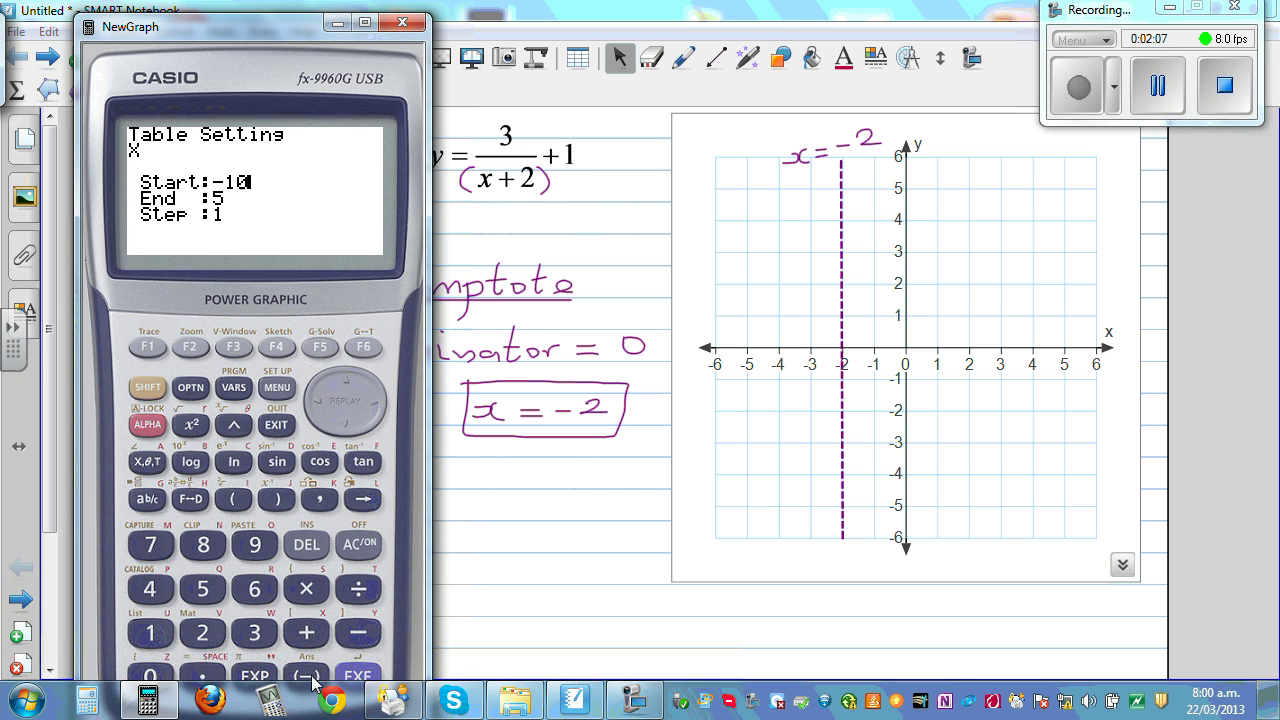
pyautogui.click(358, 676)
pyautogui.click(150, 632)
pyautogui.click(150, 676)
pyautogui.click(358, 677)
# Step: Generate the table, step down to the ERROR row at x = -2, then minimise the calculator
pyautogui.click(360, 676)
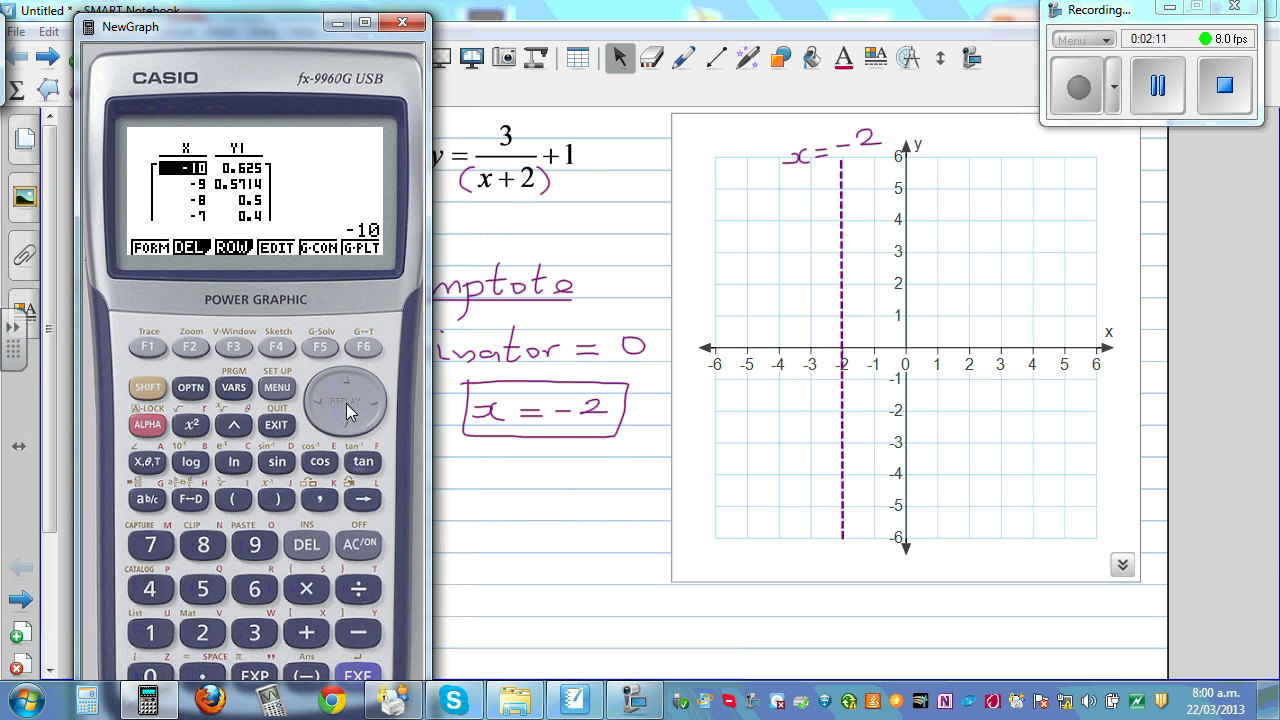
pyautogui.click(377, 411)
pyautogui.click(340, 430)
pyautogui.click(340, 430)
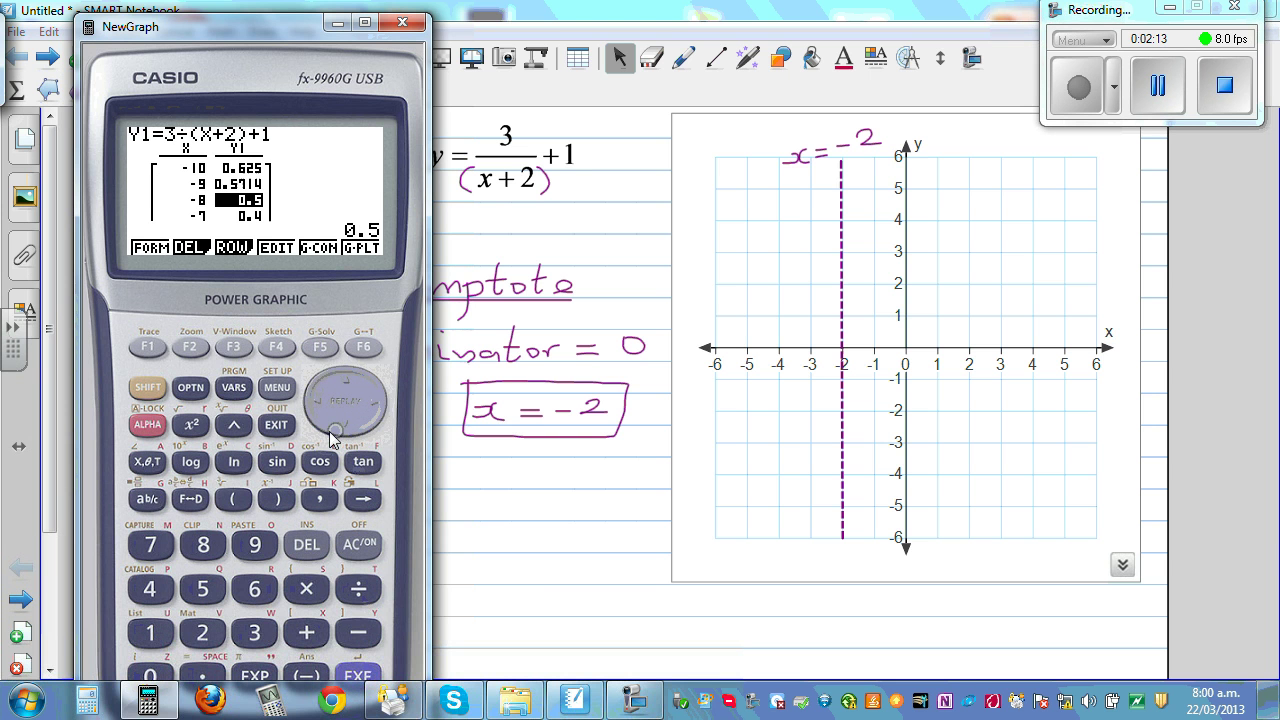
pyautogui.click(342, 430)
pyautogui.click(345, 430)
pyautogui.click(346, 430)
pyautogui.click(346, 430)
pyautogui.click(346, 430)
pyautogui.click(347, 430)
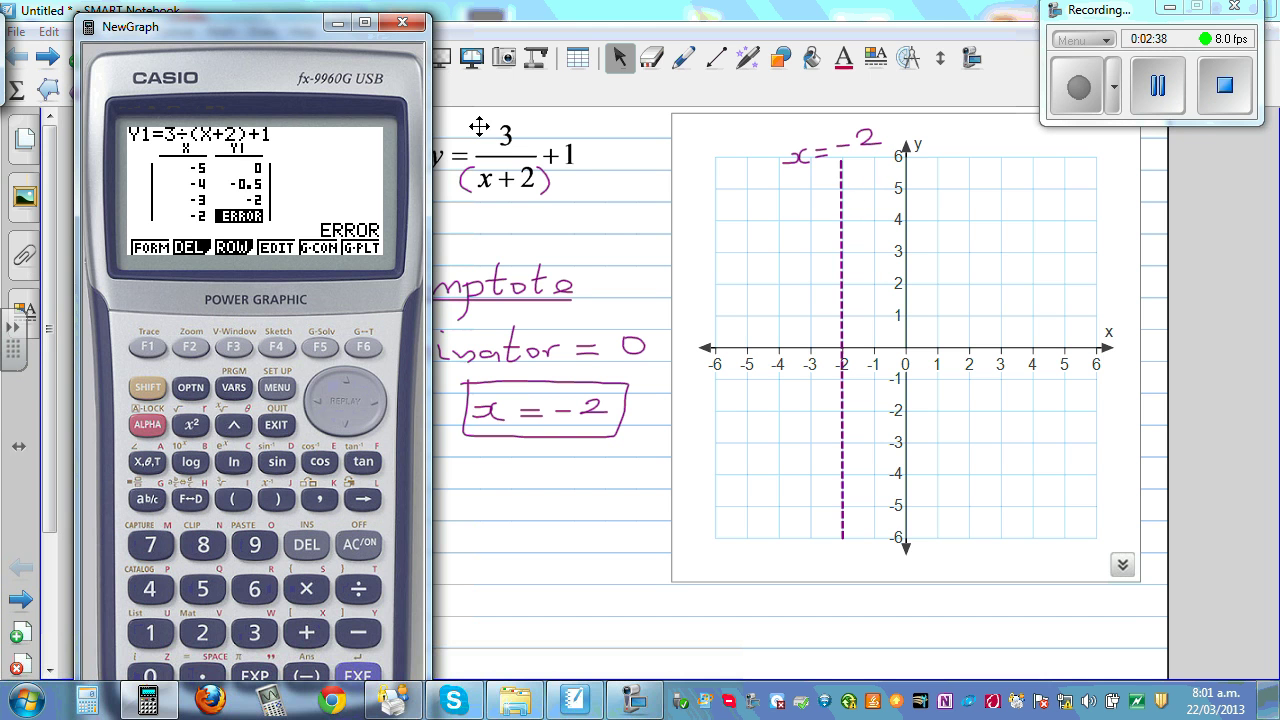
pyautogui.click(338, 22)
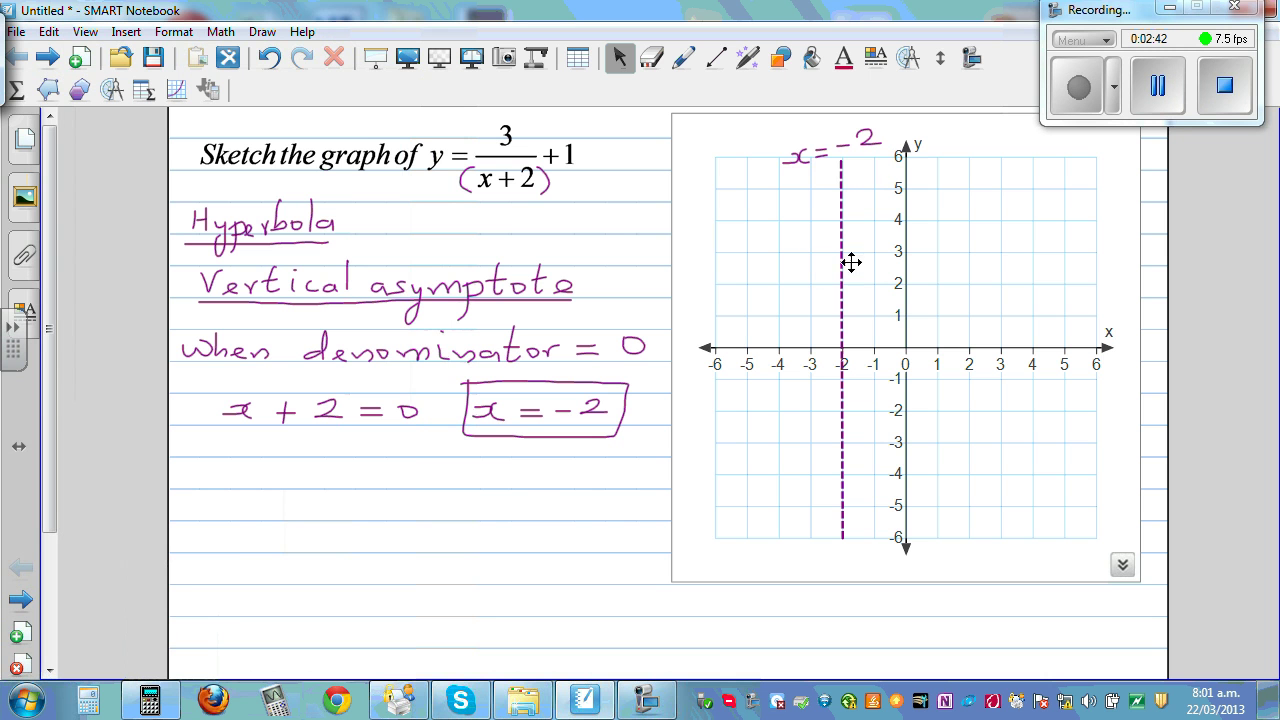
# Step: Write the underlined heading 'y intercept (x = 0)' in blue pen
pyautogui.click(684, 60)
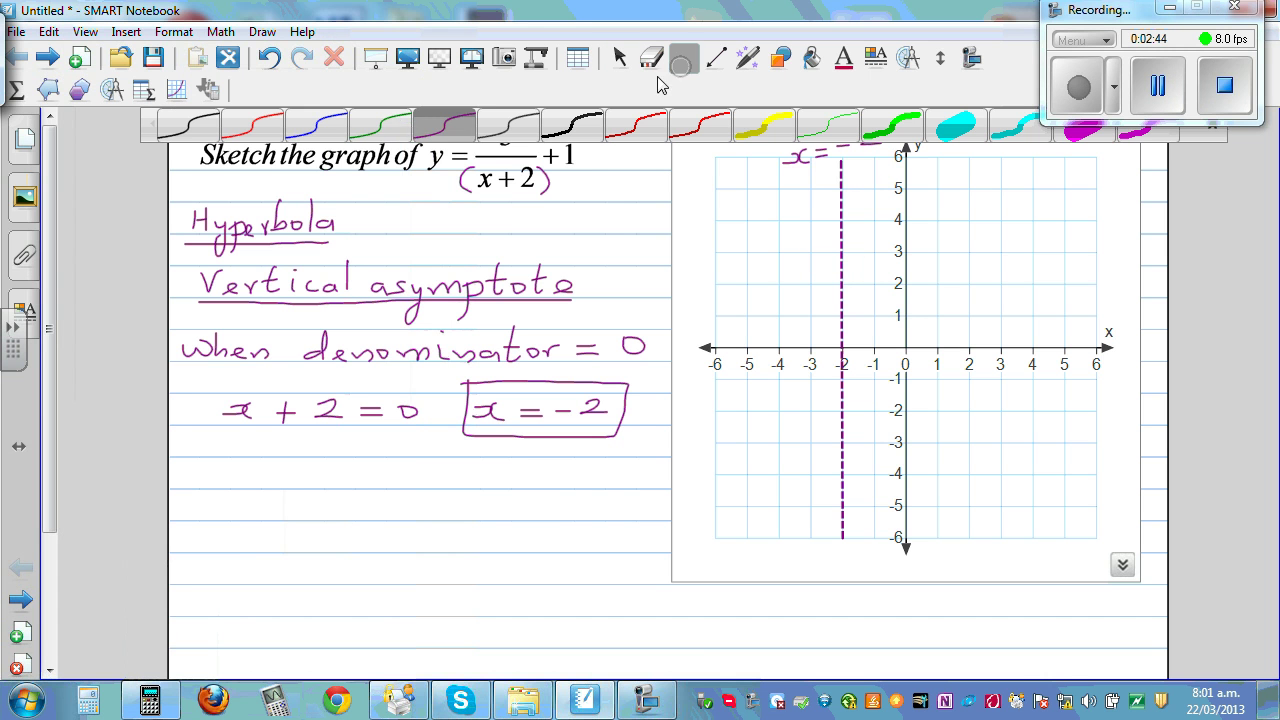
pyautogui.click(318, 136)
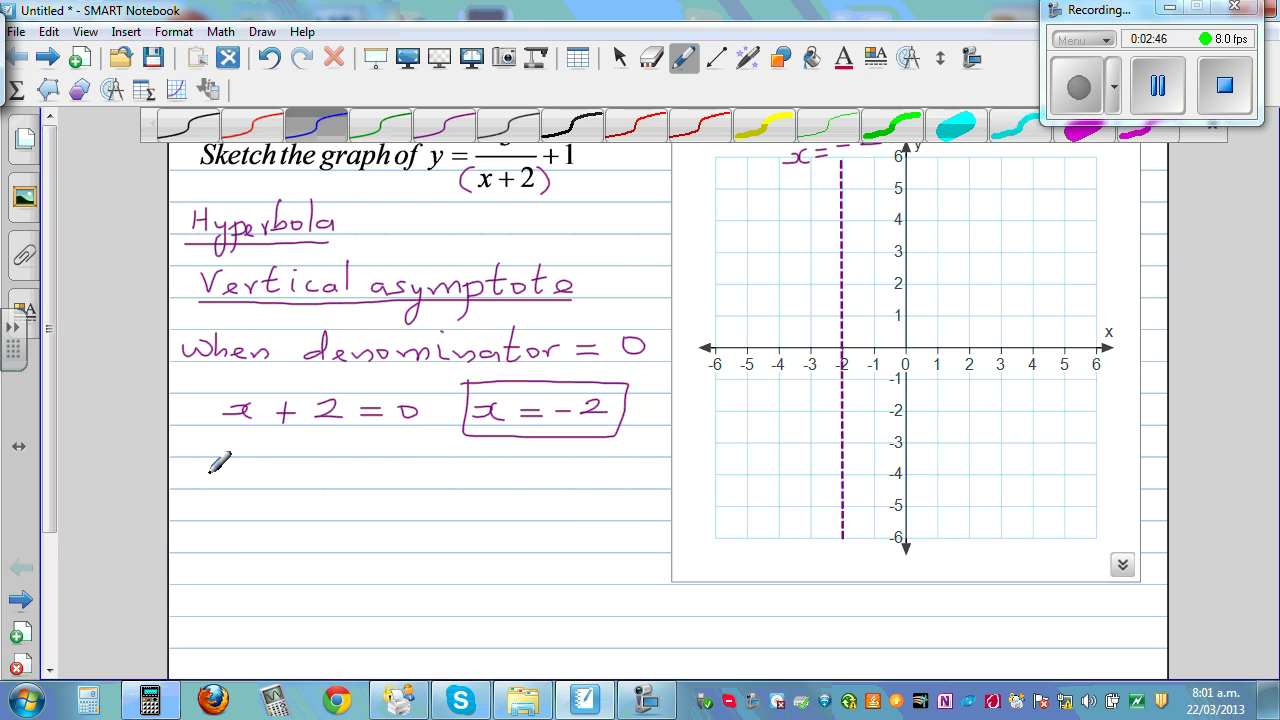
pyautogui.moveTo(210, 470)
pyautogui.mouseDown()
pyautogui.moveTo(250, 464)
pyautogui.moveTo(302, 481)
pyautogui.moveTo(342, 472)
pyautogui.moveTo(386, 483)
pyautogui.moveTo(377, 504)
pyautogui.moveTo(408, 456)
pyautogui.moveTo(422, 486)
pyautogui.mouseUp()
pyautogui.moveTo(406, 462); pyautogui.dragTo(428, 460)
pyautogui.moveTo(190, 491)
pyautogui.mouseDown()
pyautogui.moveTo(458, 488)
pyautogui.moveTo(534, 482)
pyautogui.moveTo(556, 464)
pyautogui.moveTo(574, 486)
pyautogui.mouseUp()
pyautogui.moveTo(462, 488); pyautogui.dragTo(518, 488)
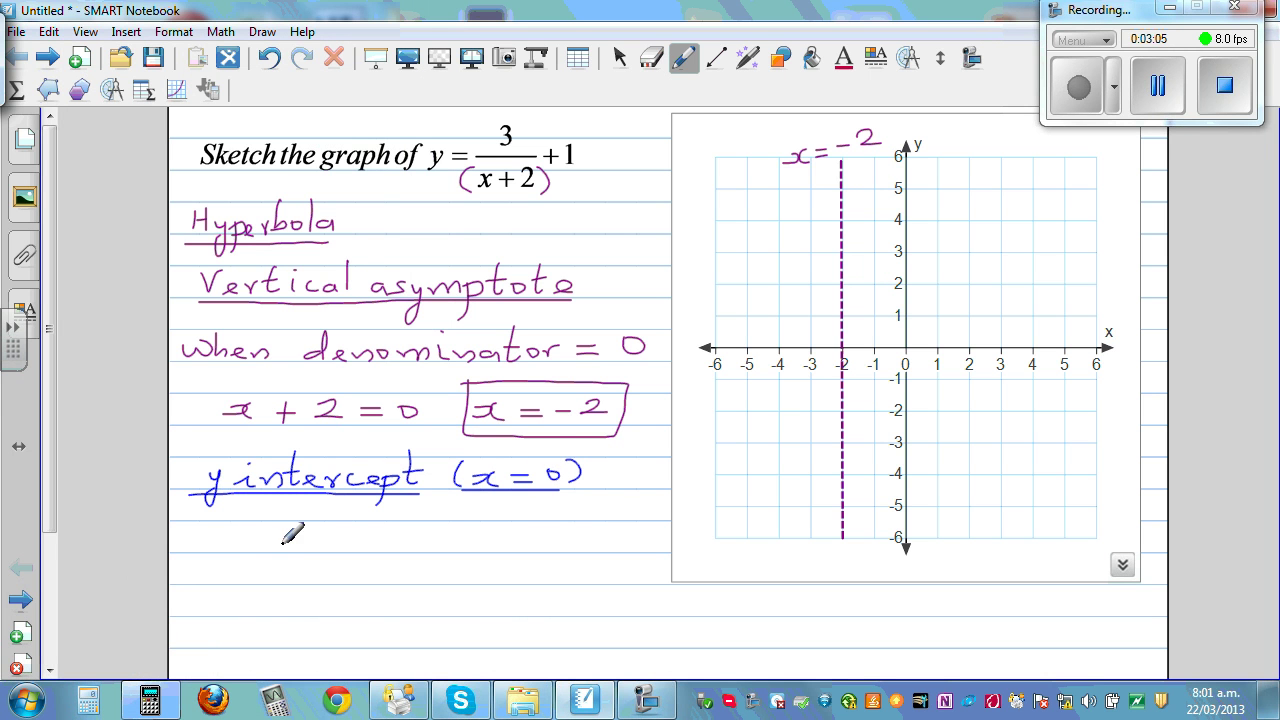
# Step: Work out y = 3/2 + 1 = 1.5 + 1 = 2.5 and mark 2.5 on the y-axis
pyautogui.moveTo(237, 539)
pyautogui.mouseDown()
pyautogui.moveTo(238, 574)
pyautogui.moveTo(272, 537)
pyautogui.moveTo(297, 540)
pyautogui.moveTo(273, 549)
pyautogui.moveTo(366, 525)
pyautogui.moveTo(367, 538)
pyautogui.moveTo(333, 551)
pyautogui.moveTo(371, 572)
pyautogui.mouseUp()
pyautogui.moveTo(418, 528); pyautogui.dragTo(418, 550)
pyautogui.moveTo(408, 540)
pyautogui.mouseDown()
pyautogui.moveTo(528, 542)
pyautogui.moveTo(576, 527)
pyautogui.moveTo(569, 542)
pyautogui.moveTo(585, 530)
pyautogui.moveTo(601, 546)
pyautogui.moveTo(649, 534)
pyautogui.mouseUp()
pyautogui.click(529, 545)
pyautogui.click(657, 541)
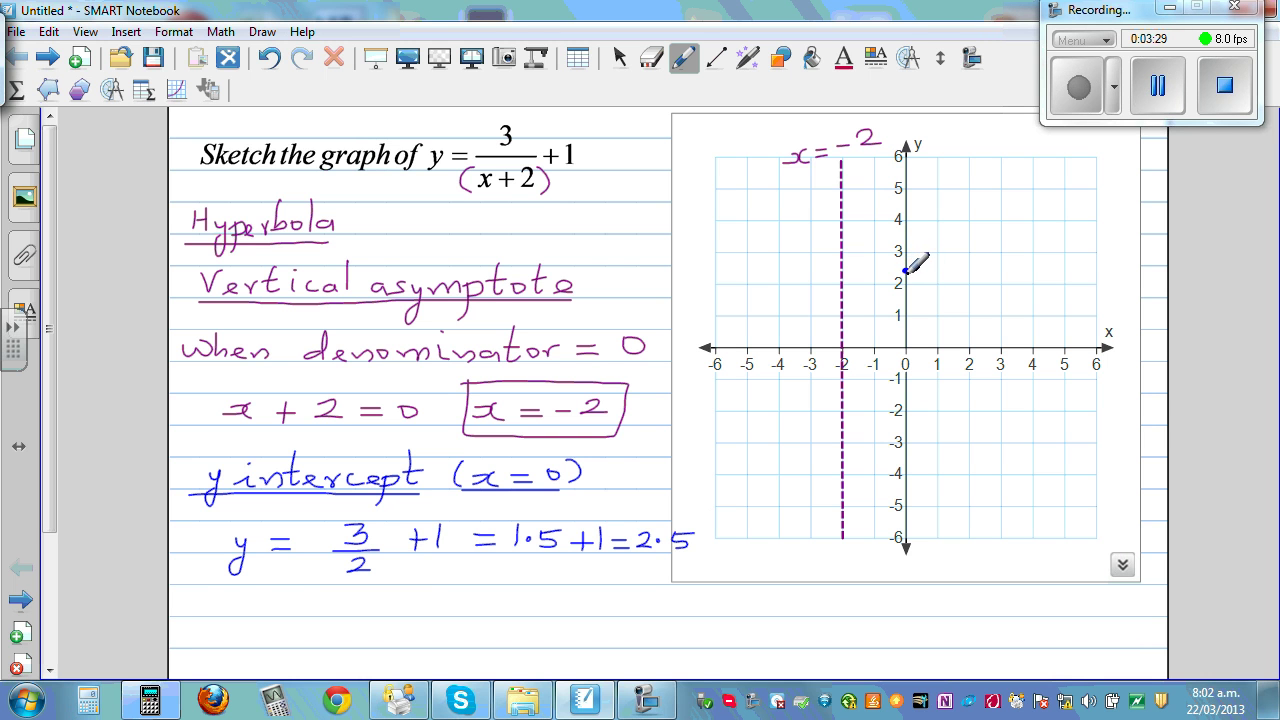
# Step: Write and underline the heading 'x intercept (y'
pyautogui.moveTo(221, 594)
pyautogui.mouseDown()
pyautogui.moveTo(219, 607)
pyautogui.moveTo(249, 609)
pyautogui.moveTo(308, 593)
pyautogui.moveTo(405, 604)
pyautogui.moveTo(405, 632)
pyautogui.moveTo(422, 604)
pyautogui.moveTo(432, 612)
pyautogui.mouseUp()
pyautogui.click(253, 590)
pyautogui.moveTo(424, 588); pyautogui.dragTo(450, 585)
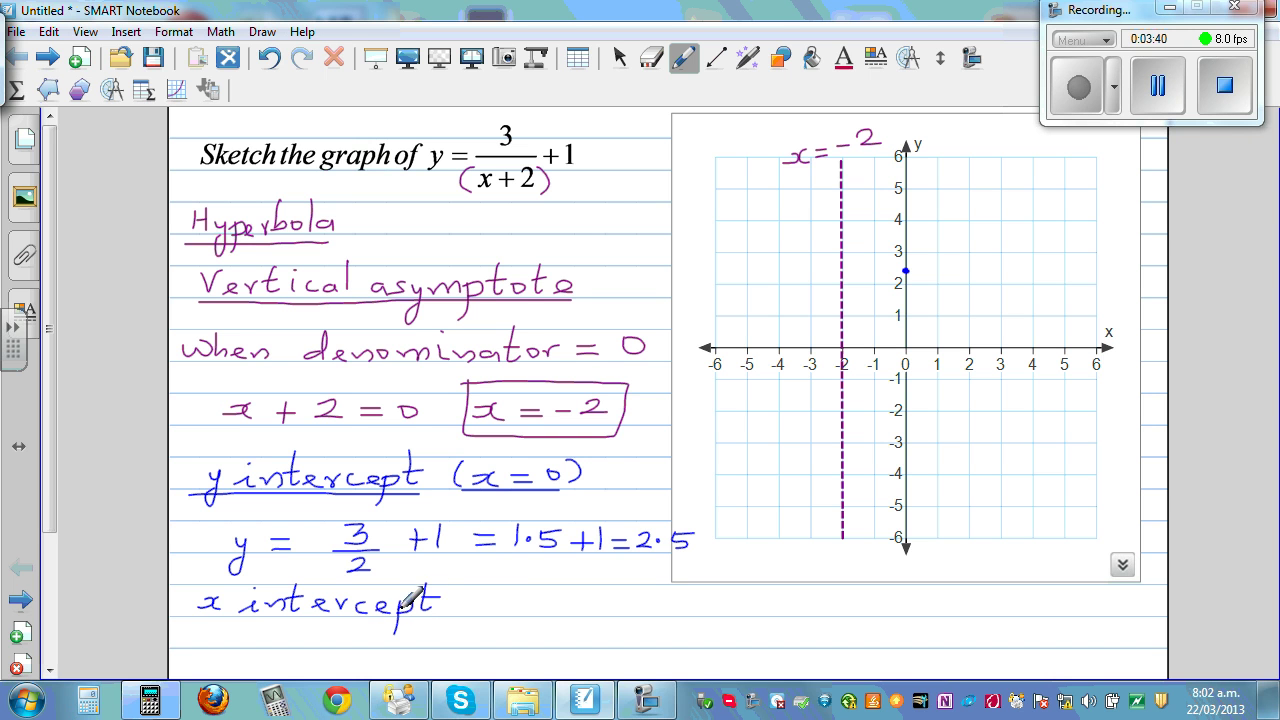
pyautogui.moveTo(198, 618); pyautogui.dragTo(414, 618)
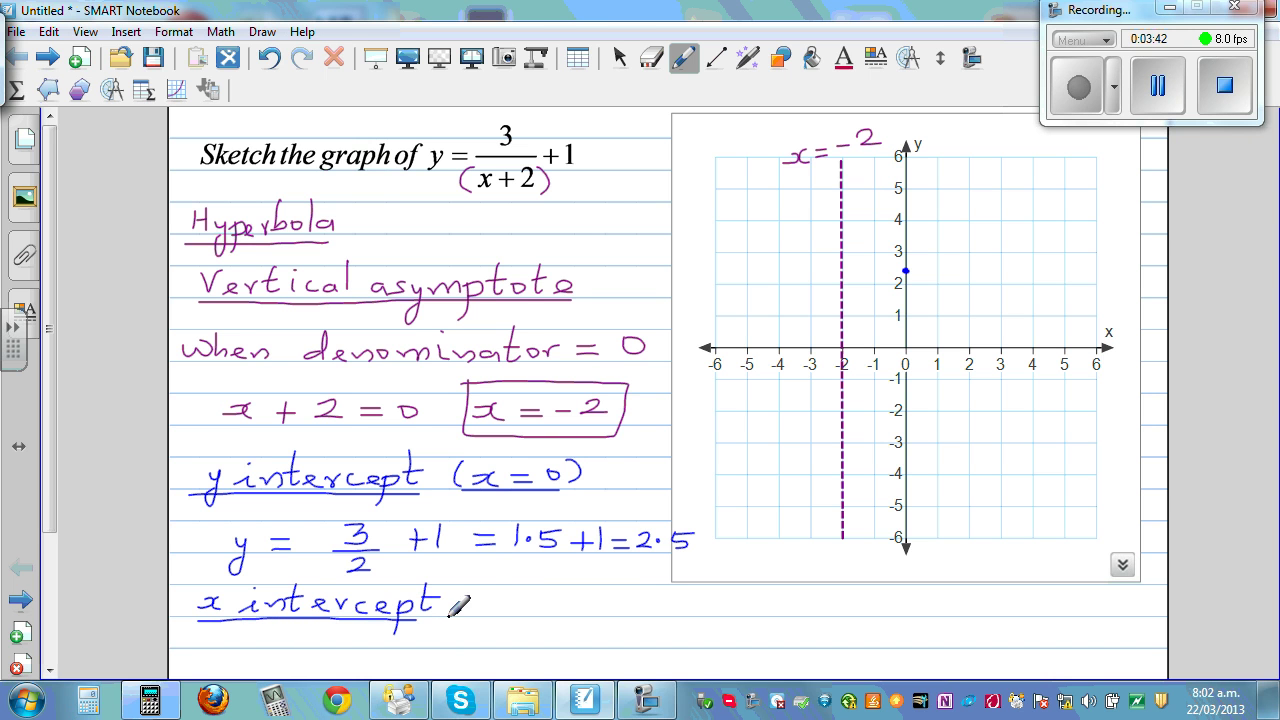
pyautogui.moveTo(473, 589)
pyautogui.mouseDown()
pyautogui.moveTo(469, 612)
pyautogui.moveTo(496, 598)
pyautogui.moveTo(488, 638)
pyautogui.moveTo(562, 591)
pyautogui.mouseUp()
# Step: Complete '(y = 0)', write 0 = 3/(x+2) + 1 and subtract 1 from both sides
pyautogui.moveTo(578, 589); pyautogui.dragTo(580, 604)
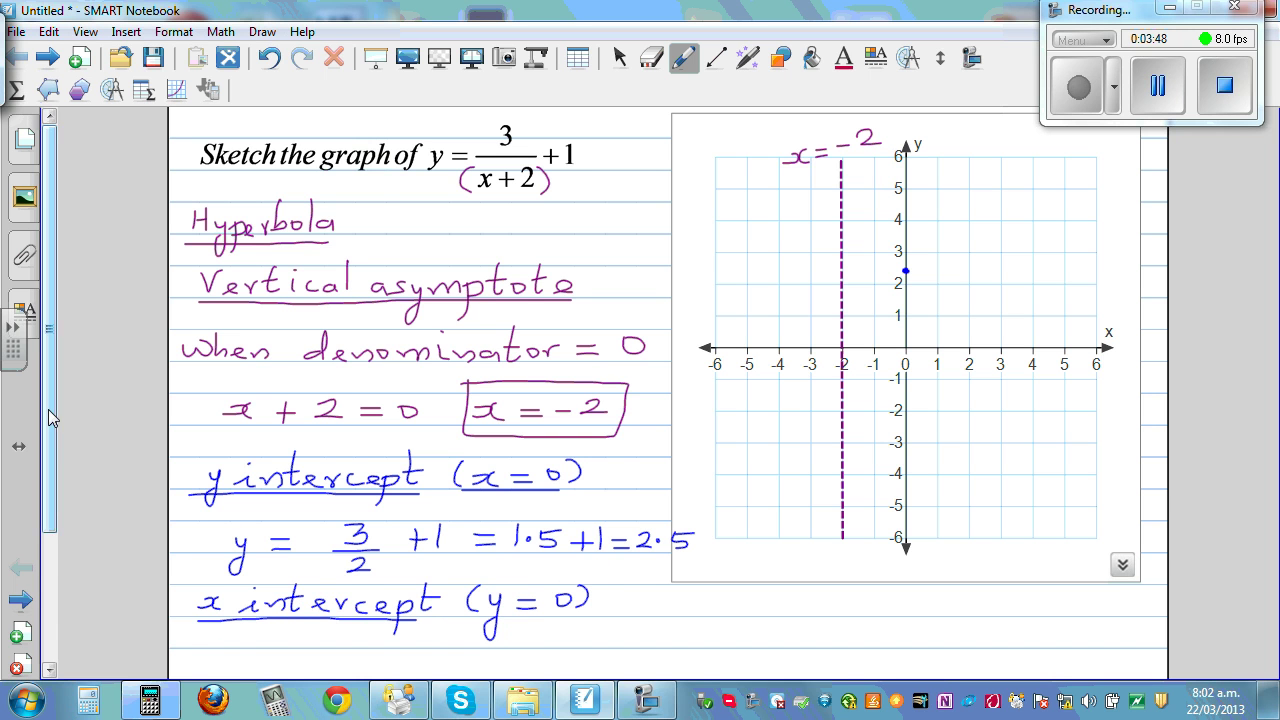
pyautogui.scroll(-1, 50, 428)
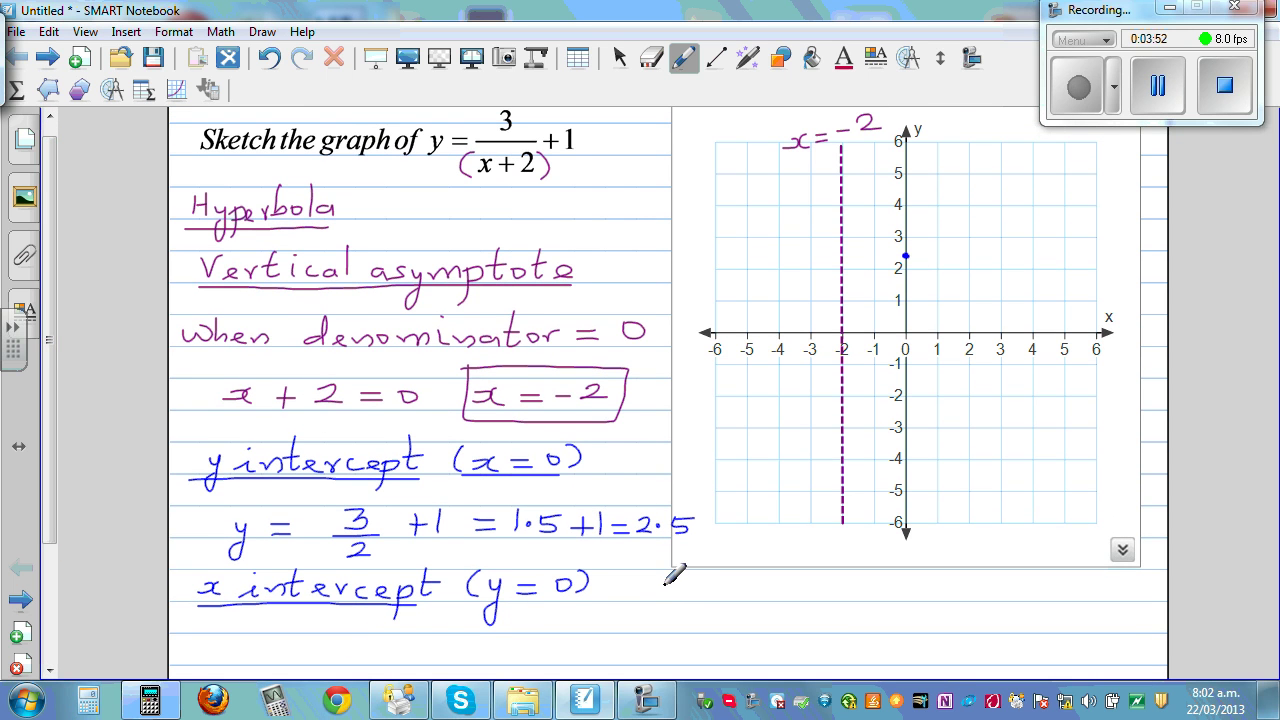
pyautogui.moveTo(672, 578)
pyautogui.mouseDown()
pyautogui.moveTo(784, 575)
pyautogui.moveTo(760, 597)
pyautogui.moveTo(792, 598)
pyautogui.moveTo(766, 610)
pyautogui.moveTo(805, 609)
pyautogui.moveTo(797, 622)
pyautogui.moveTo(830, 622)
pyautogui.moveTo(896, 597)
pyautogui.mouseUp()
pyautogui.moveTo(55, 403)
pyautogui.mouseDown()
pyautogui.moveTo(52, 433)
pyautogui.moveTo(112, 462)
pyautogui.mouseUp()
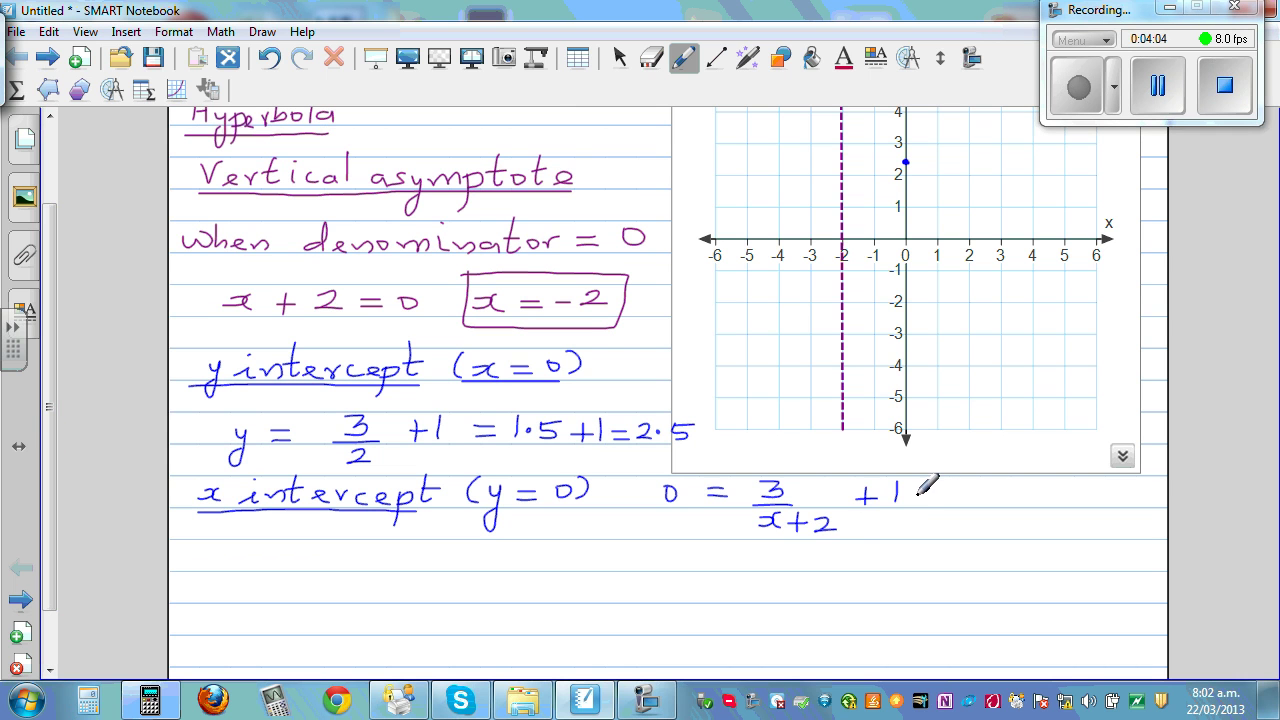
pyautogui.moveTo(915, 492); pyautogui.dragTo(957, 504)
pyautogui.moveTo(698, 482); pyautogui.dragTo(697, 503)
pyautogui.moveTo(870, 490)
pyautogui.mouseDown()
pyautogui.moveTo(927, 477)
pyautogui.moveTo(938, 497)
pyautogui.moveTo(986, 488)
pyautogui.mouseUp()
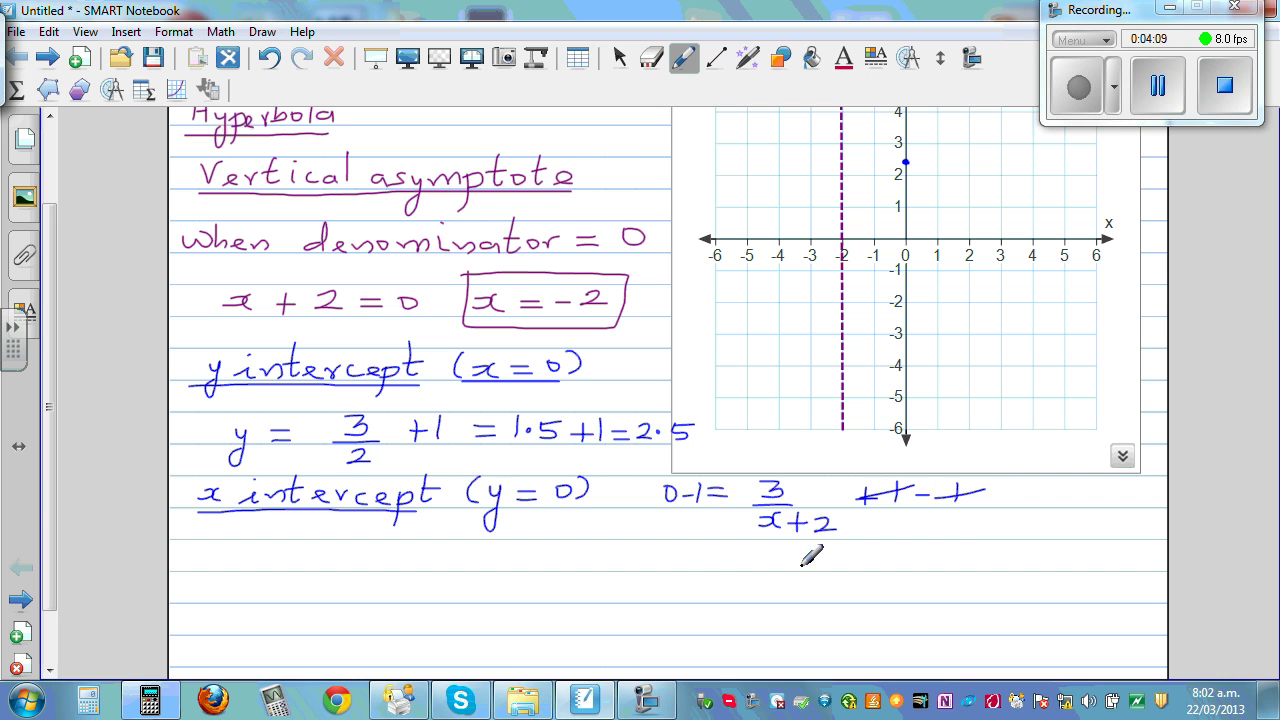
# Step: Write -1 = 3/(x+2) and rearrange it to -1(x+2) = 3
pyautogui.moveTo(648, 562)
pyautogui.mouseDown()
pyautogui.moveTo(785, 553)
pyautogui.moveTo(766, 571)
pyautogui.moveTo(801, 571)
pyautogui.moveTo(770, 583)
pyautogui.moveTo(820, 588)
pyautogui.moveTo(758, 598)
pyautogui.mouseUp()
pyautogui.click(720, 559)
pyautogui.moveTo(834, 574); pyautogui.dragTo(836, 598)
pyautogui.moveTo(737, 581); pyautogui.dragTo(695, 575)
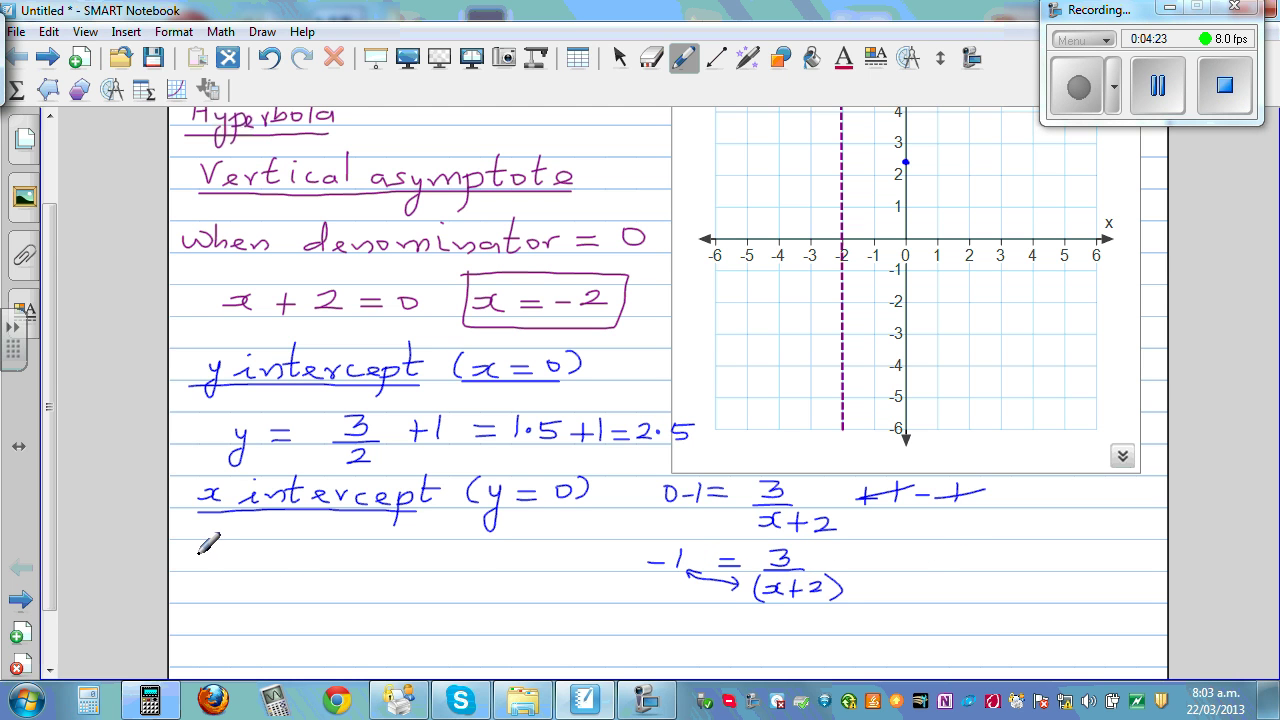
pyautogui.moveTo(228, 545)
pyautogui.mouseDown()
pyautogui.moveTo(312, 543)
pyautogui.moveTo(298, 560)
pyautogui.moveTo(379, 549)
pyautogui.mouseUp()
pyautogui.moveTo(363, 558)
pyautogui.mouseDown()
pyautogui.moveTo(433, 540)
pyautogui.moveTo(428, 560)
pyautogui.mouseUp()
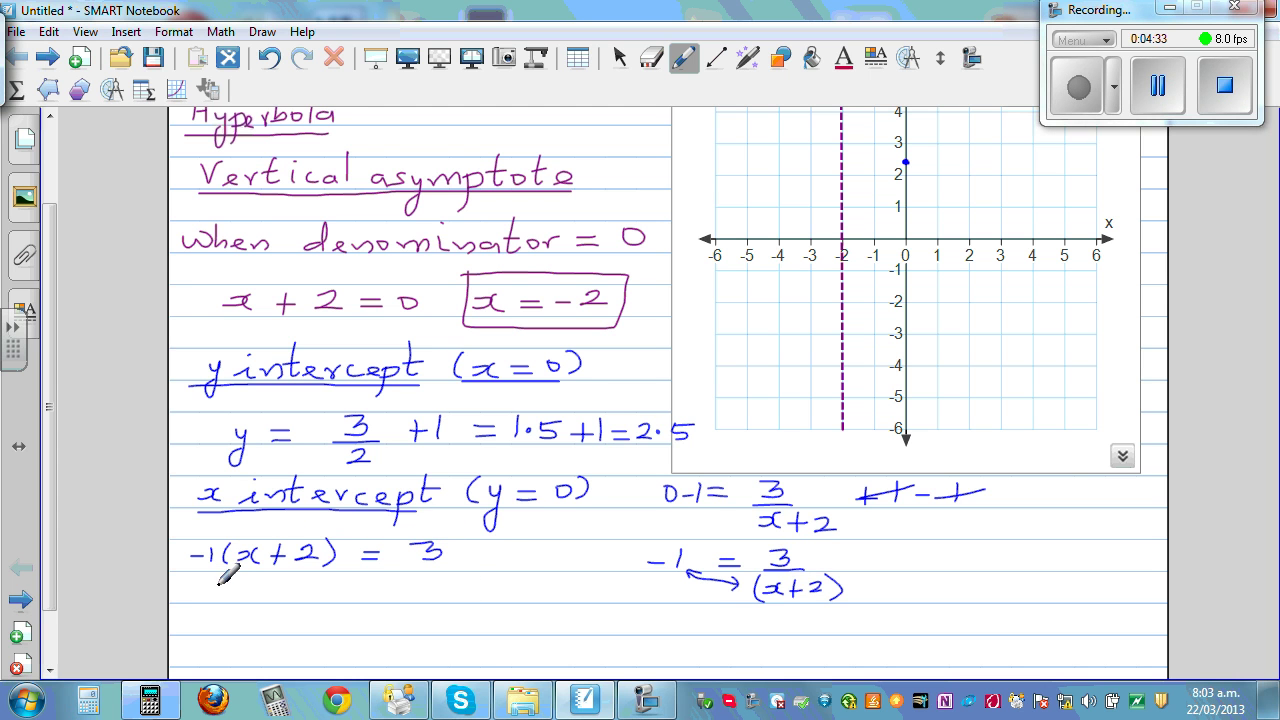
# Step: Expand to -x - 2 = 3, add 2 to get -x = 5, and box x = -5 on the x-axis
pyautogui.moveTo(189, 587); pyautogui.dragTo(388, 592)
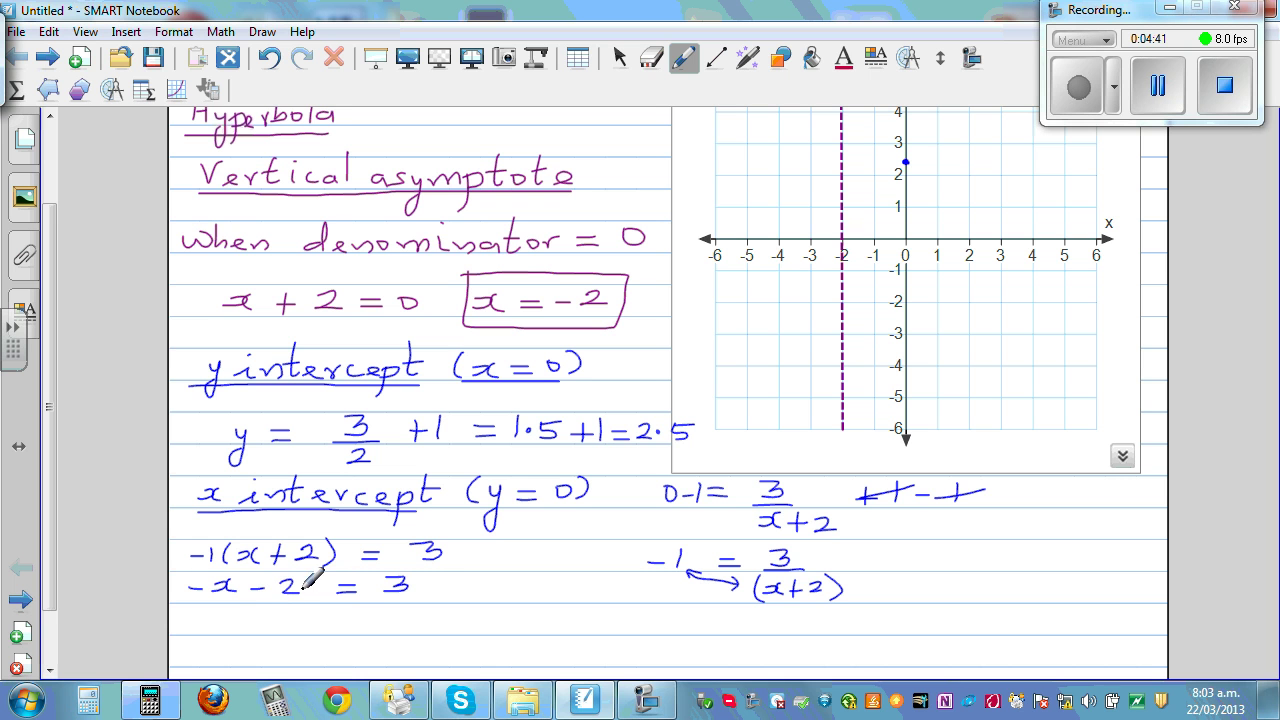
pyautogui.moveTo(308, 577)
pyautogui.mouseDown()
pyautogui.moveTo(308, 593)
pyautogui.moveTo(338, 593)
pyautogui.mouseUp()
pyautogui.moveTo(432, 568)
pyautogui.mouseDown()
pyautogui.moveTo(432, 590)
pyautogui.moveTo(466, 588)
pyautogui.mouseUp()
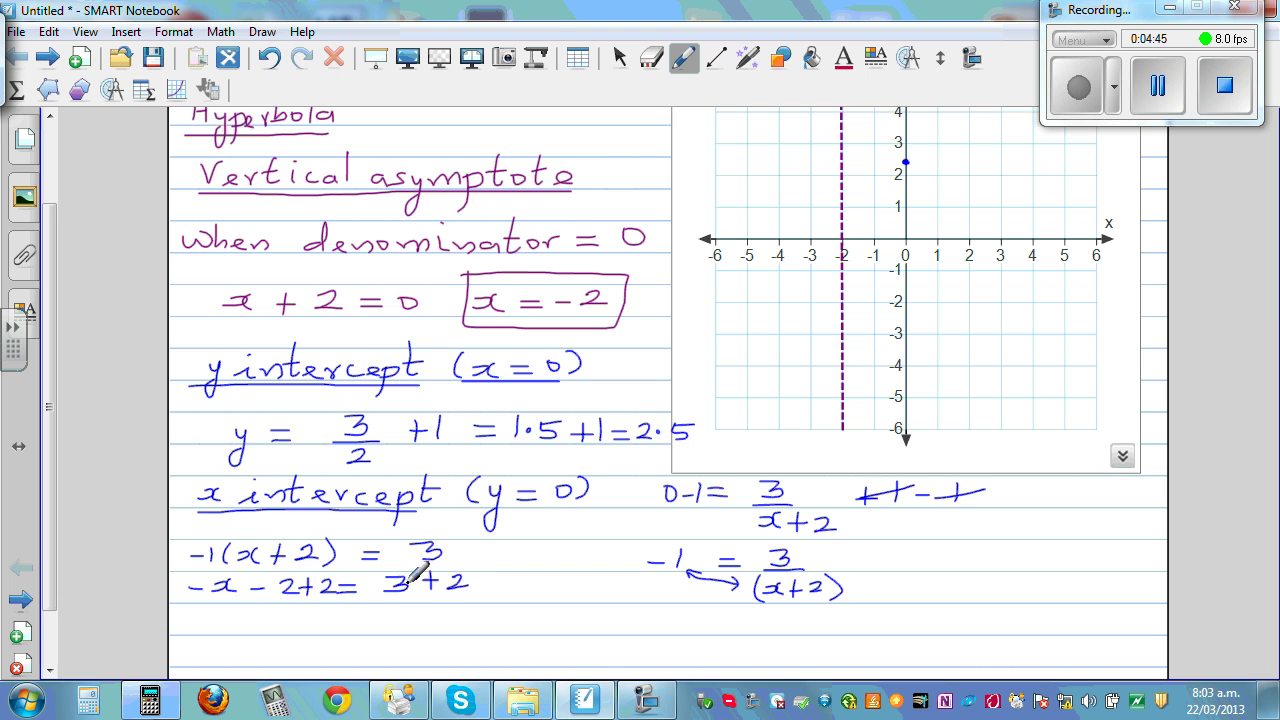
pyautogui.moveTo(278, 590); pyautogui.dragTo(308, 576)
pyautogui.moveTo(248, 618); pyautogui.dragTo(364, 614)
pyautogui.moveTo(342, 623)
pyautogui.mouseDown()
pyautogui.moveTo(378, 626)
pyautogui.moveTo(400, 607)
pyautogui.moveTo(462, 622)
pyautogui.mouseUp()
pyautogui.moveTo(458, 606)
pyautogui.mouseDown()
pyautogui.moveTo(458, 628)
pyautogui.moveTo(563, 610)
pyautogui.moveTo(610, 621)
pyautogui.mouseUp()
pyautogui.moveTo(501, 596)
pyautogui.mouseDown()
pyautogui.moveTo(548, 636)
pyautogui.moveTo(642, 625)
pyautogui.moveTo(645, 582)
pyautogui.moveTo(497, 584)
pyautogui.mouseUp()
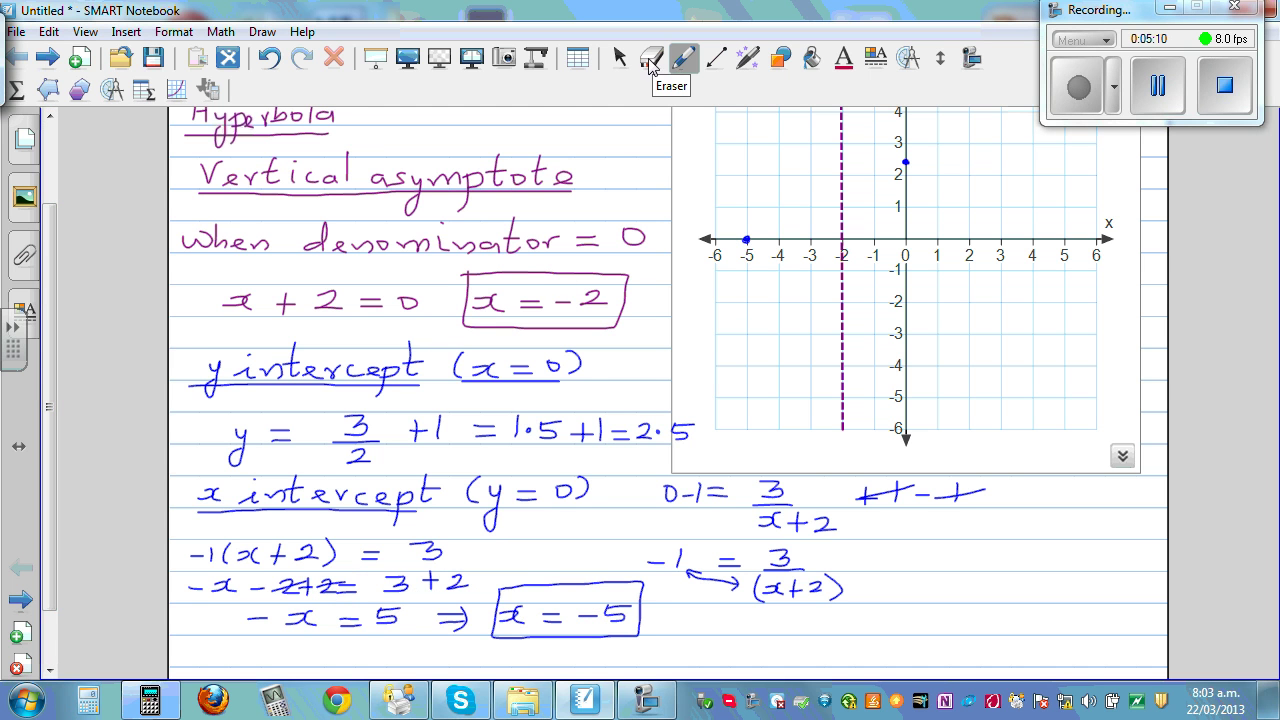
pyautogui.click(651, 62)
# Step: With a large eraser, wipe out the x-intercept working and the remaining notes near the top
pyautogui.click(682, 128)
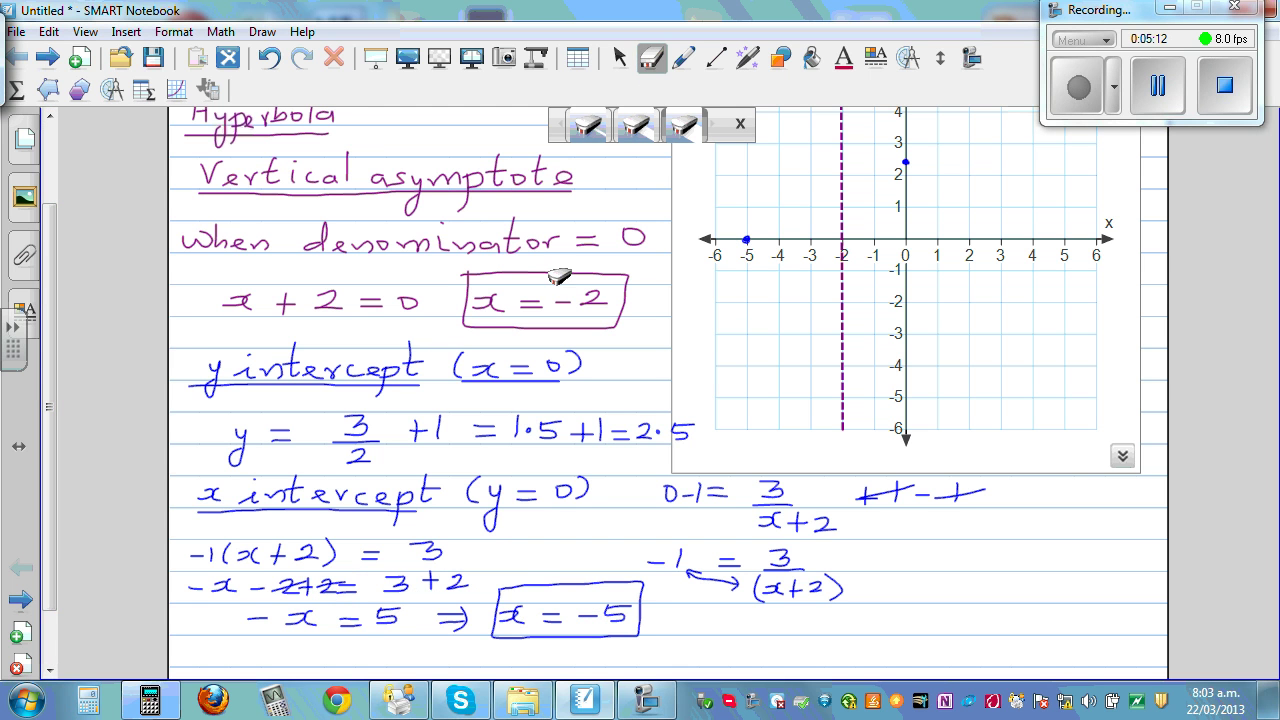
pyautogui.moveTo(251, 614)
pyautogui.mouseDown()
pyautogui.moveTo(721, 605)
pyautogui.moveTo(806, 577)
pyautogui.moveTo(461, 543)
pyautogui.moveTo(922, 519)
pyautogui.moveTo(692, 508)
pyautogui.moveTo(706, 515)
pyautogui.moveTo(489, 471)
pyautogui.moveTo(210, 506)
pyautogui.moveTo(650, 471)
pyautogui.moveTo(634, 434)
pyautogui.moveTo(523, 372)
pyautogui.moveTo(530, 305)
pyautogui.moveTo(481, 225)
pyautogui.moveTo(282, 319)
pyautogui.moveTo(241, 430)
pyautogui.moveTo(452, 421)
pyautogui.moveTo(611, 347)
pyautogui.moveTo(602, 284)
pyautogui.moveTo(567, 228)
pyautogui.moveTo(311, 226)
pyautogui.moveTo(242, 196)
pyautogui.moveTo(219, 160)
pyautogui.moveTo(203, 183)
pyautogui.moveTo(229, 299)
pyautogui.moveTo(344, 406)
pyautogui.moveTo(299, 469)
pyautogui.moveTo(412, 583)
pyautogui.mouseUp()
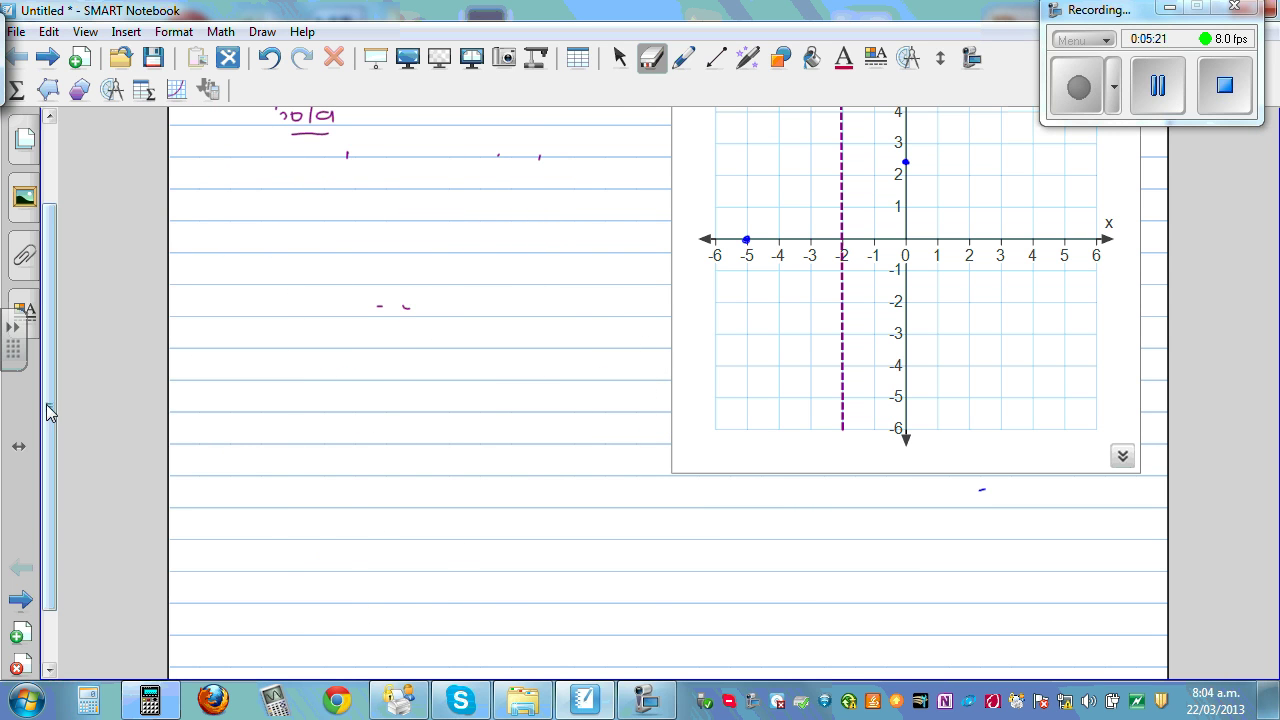
pyautogui.moveTo(51, 414); pyautogui.dragTo(51, 332)
pyautogui.moveTo(328, 203)
pyautogui.mouseDown()
pyautogui.moveTo(343, 377)
pyautogui.moveTo(560, 277)
pyautogui.moveTo(429, 214)
pyautogui.moveTo(595, 358)
pyautogui.mouseUp()
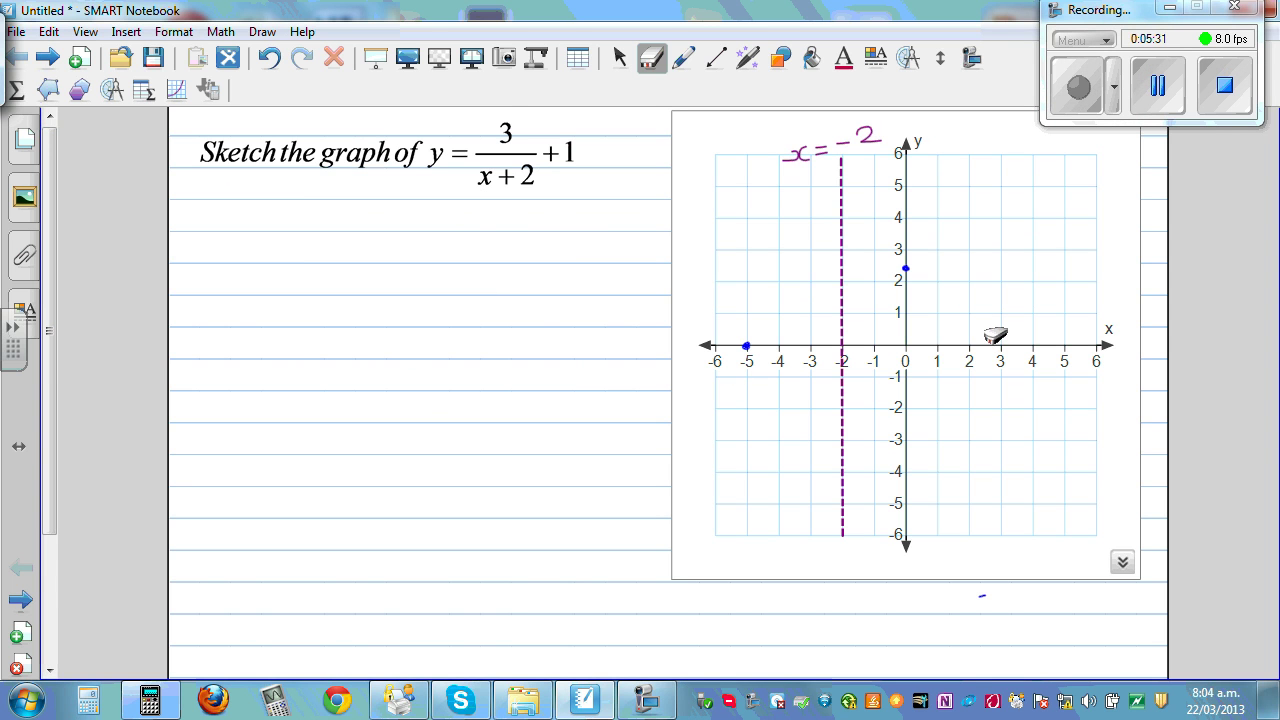
# Step: Write and underline the heading 'Horizontal asymptote' in dark grey ink
pyautogui.click(683, 62)
pyautogui.click(508, 128)
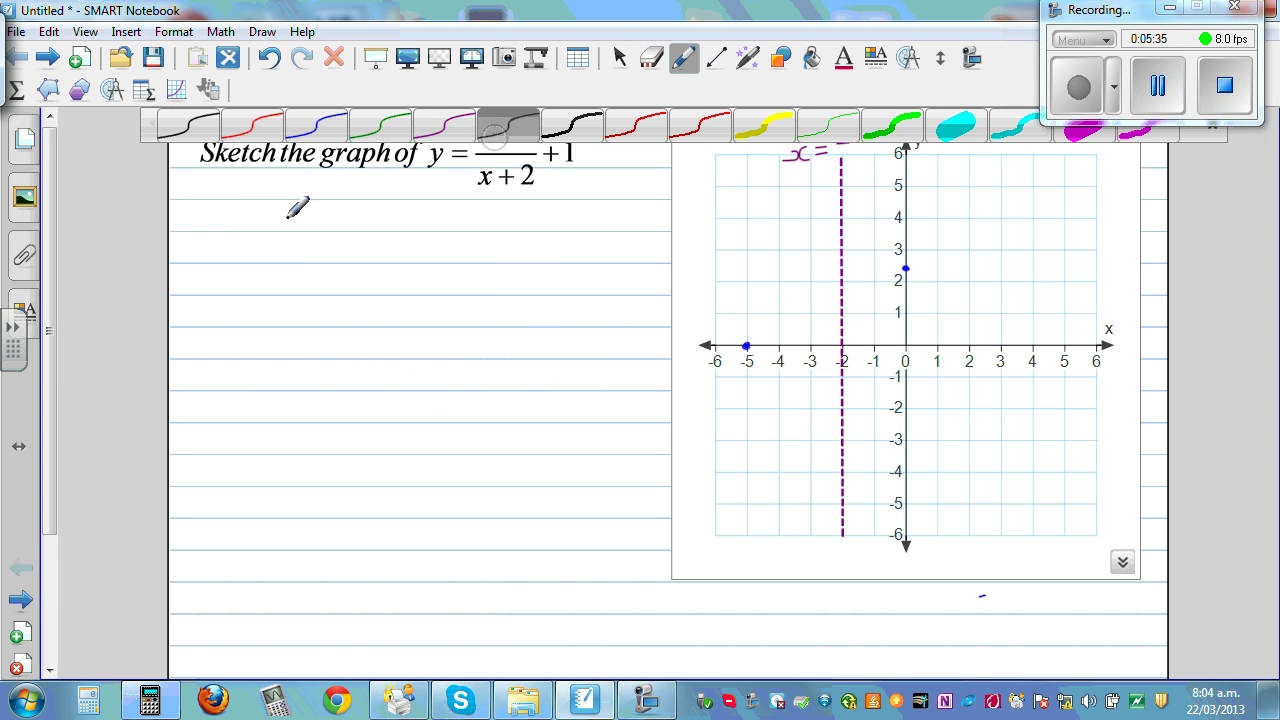
pyautogui.moveTo(202, 229)
pyautogui.mouseDown()
pyautogui.moveTo(204, 210)
pyautogui.moveTo(213, 230)
pyautogui.moveTo(250, 217)
pyautogui.mouseUp()
pyautogui.moveTo(257, 218); pyautogui.dragTo(311, 222)
pyautogui.moveTo(315, 228); pyautogui.dragTo(352, 228)
pyautogui.moveTo(336, 208)
pyautogui.mouseDown()
pyautogui.moveTo(357, 206)
pyautogui.moveTo(381, 229)
pyautogui.moveTo(437, 230)
pyautogui.mouseUp()
pyautogui.moveTo(452, 216)
pyautogui.mouseDown()
pyautogui.moveTo(443, 230)
pyautogui.moveTo(512, 228)
pyautogui.moveTo(528, 214)
pyautogui.moveTo(540, 228)
pyautogui.moveTo(552, 210)
pyautogui.moveTo(582, 228)
pyautogui.moveTo(596, 208)
pyautogui.mouseUp()
pyautogui.moveTo(588, 218); pyautogui.dragTo(602, 226)
pyautogui.moveTo(218, 242); pyautogui.dragTo(603, 232)
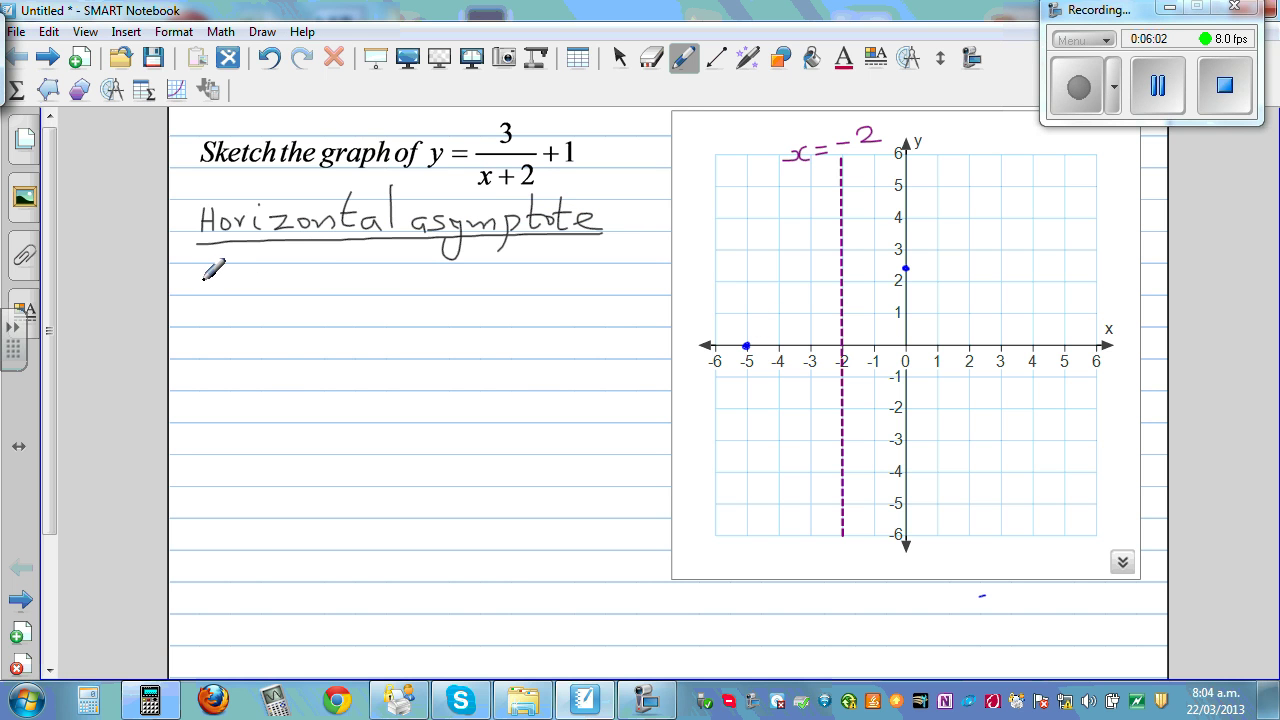
# Step: Write the lines x → ∞⁺, y → and x → ∞⁻, y → beneath the heading
pyautogui.moveTo(201, 276)
pyautogui.mouseDown()
pyautogui.moveTo(254, 291)
pyautogui.moveTo(320, 277)
pyautogui.moveTo(314, 290)
pyautogui.mouseUp()
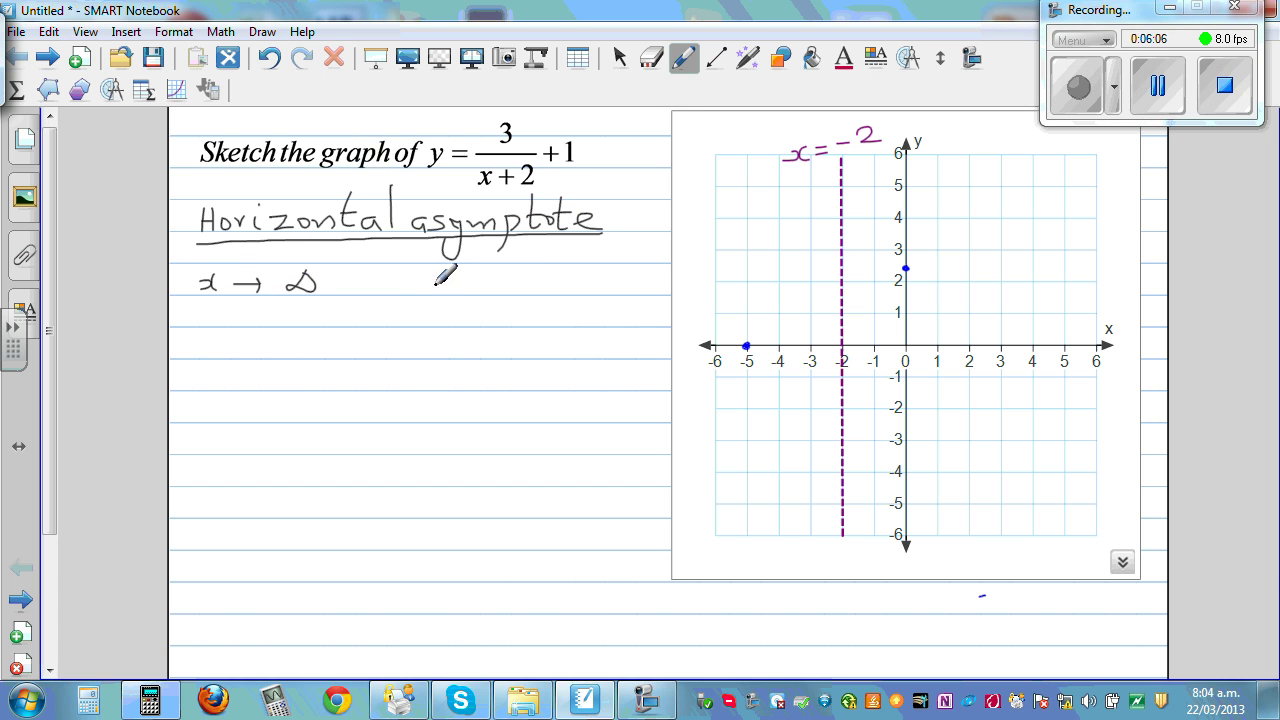
pyautogui.moveTo(432, 276)
pyautogui.mouseDown()
pyautogui.moveTo(428, 318)
pyautogui.moveTo(511, 291)
pyautogui.mouseUp()
pyautogui.moveTo(323, 265)
pyautogui.mouseDown()
pyautogui.moveTo(340, 264)
pyautogui.moveTo(331, 271)
pyautogui.mouseUp()
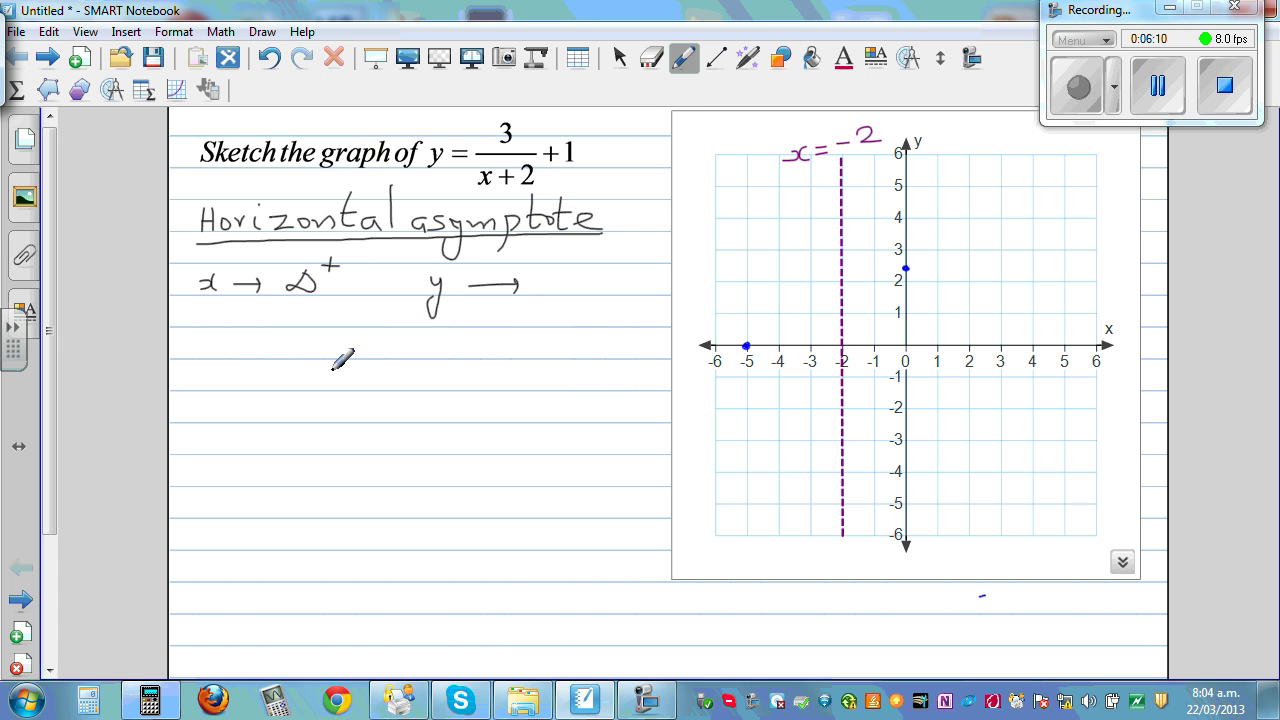
pyautogui.moveTo(220, 338)
pyautogui.mouseDown()
pyautogui.moveTo(213, 352)
pyautogui.moveTo(343, 336)
pyautogui.mouseUp()
pyautogui.moveTo(446, 340)
pyautogui.mouseDown()
pyautogui.moveTo(452, 380)
pyautogui.moveTo(522, 346)
pyautogui.moveTo(513, 353)
pyautogui.mouseUp()
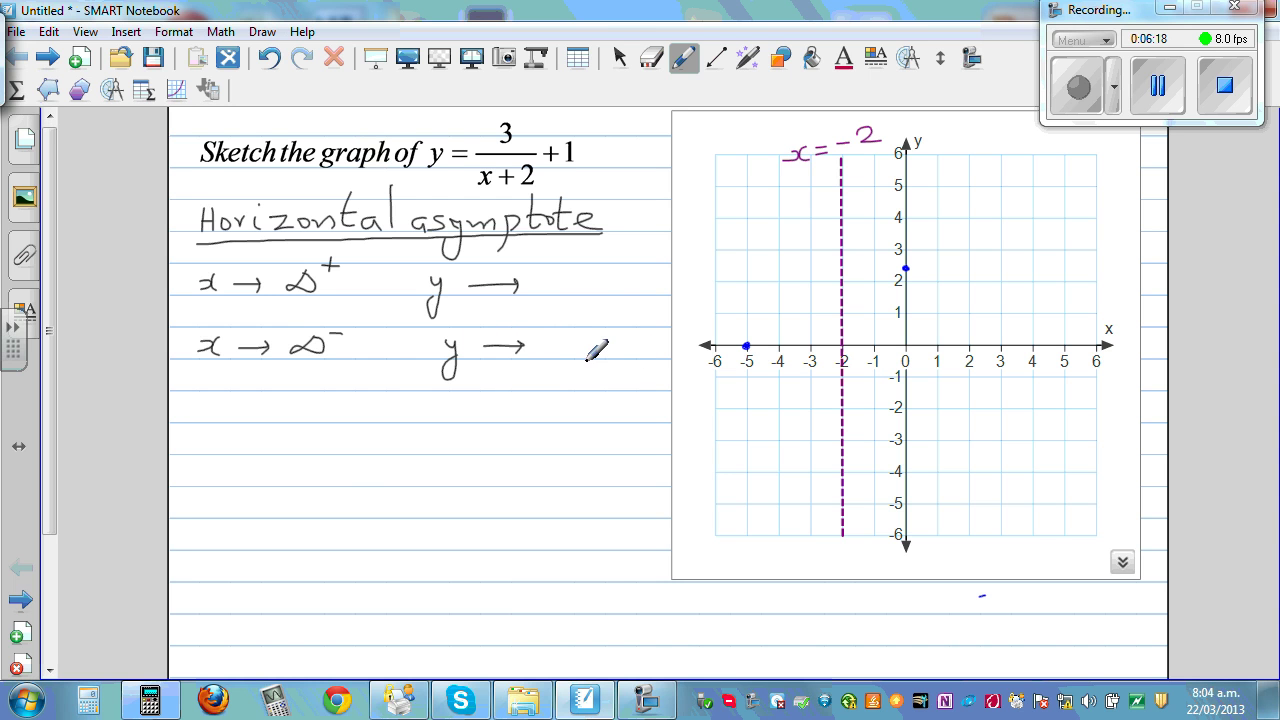
# Step: In RUN-MAT mode, evaluate 3÷102+1, giving 1.029411765
pyautogui.click(172, 698)
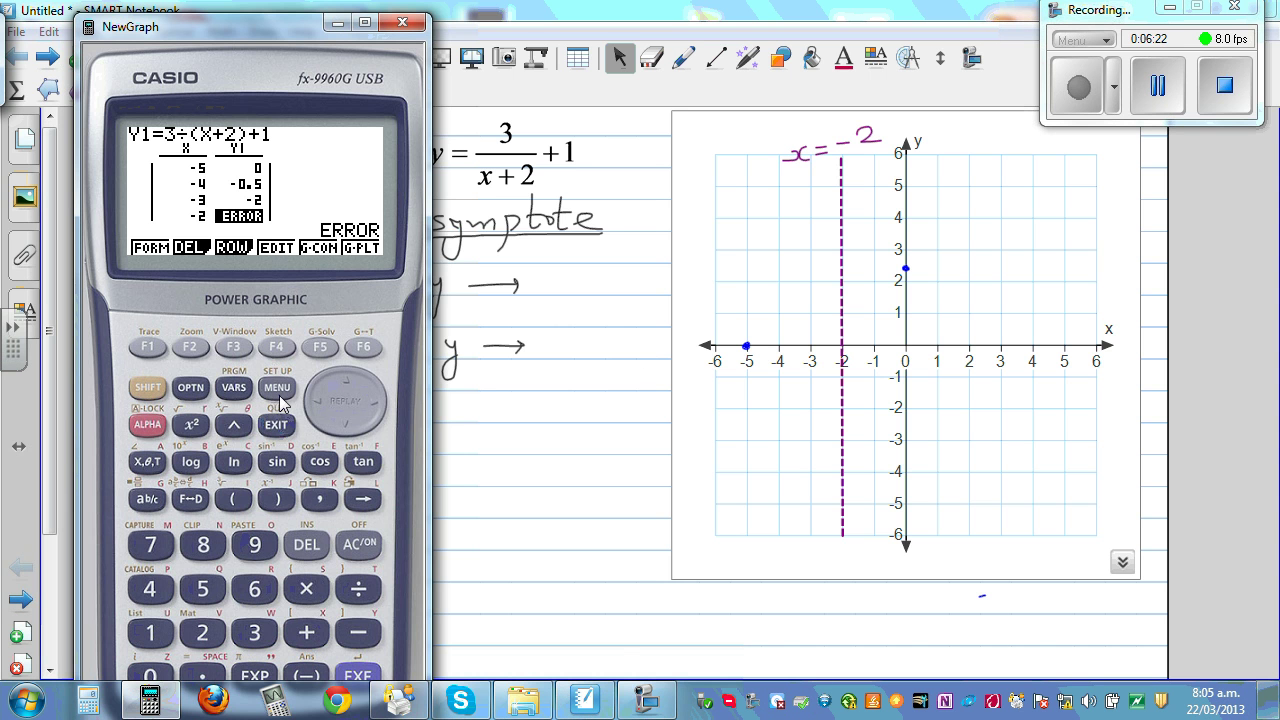
pyautogui.click(278, 390)
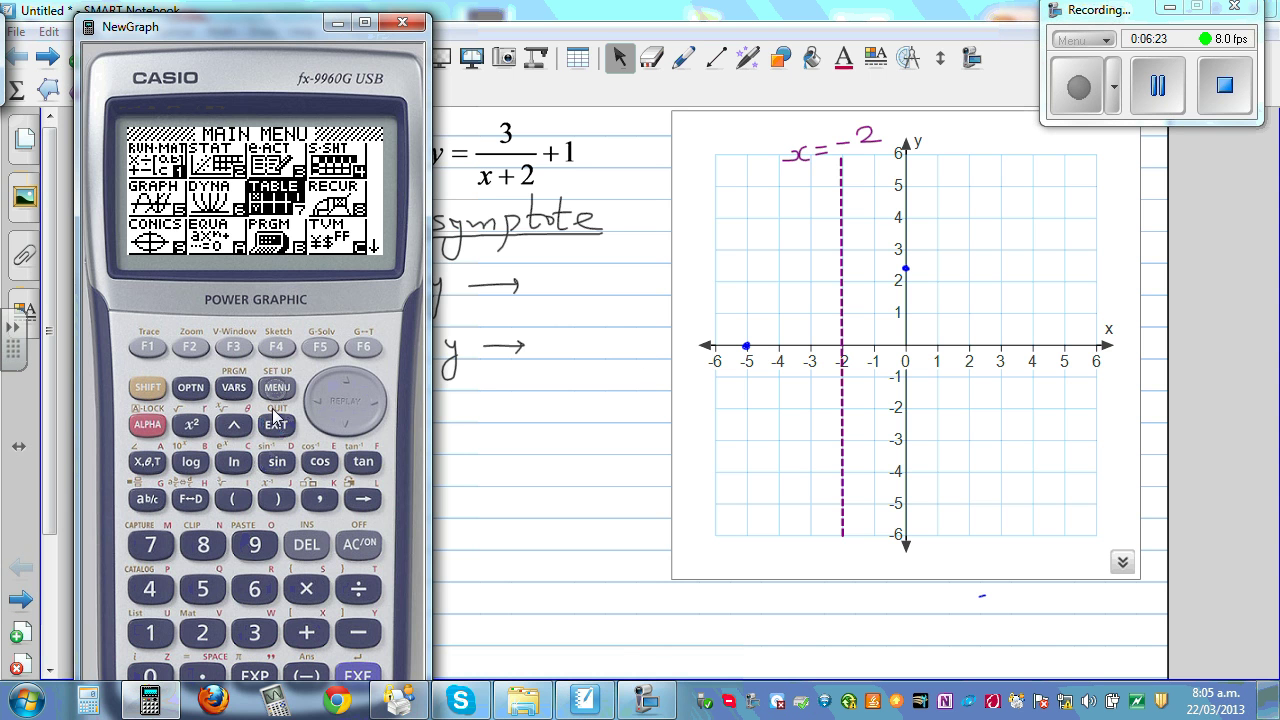
pyautogui.click(155, 643)
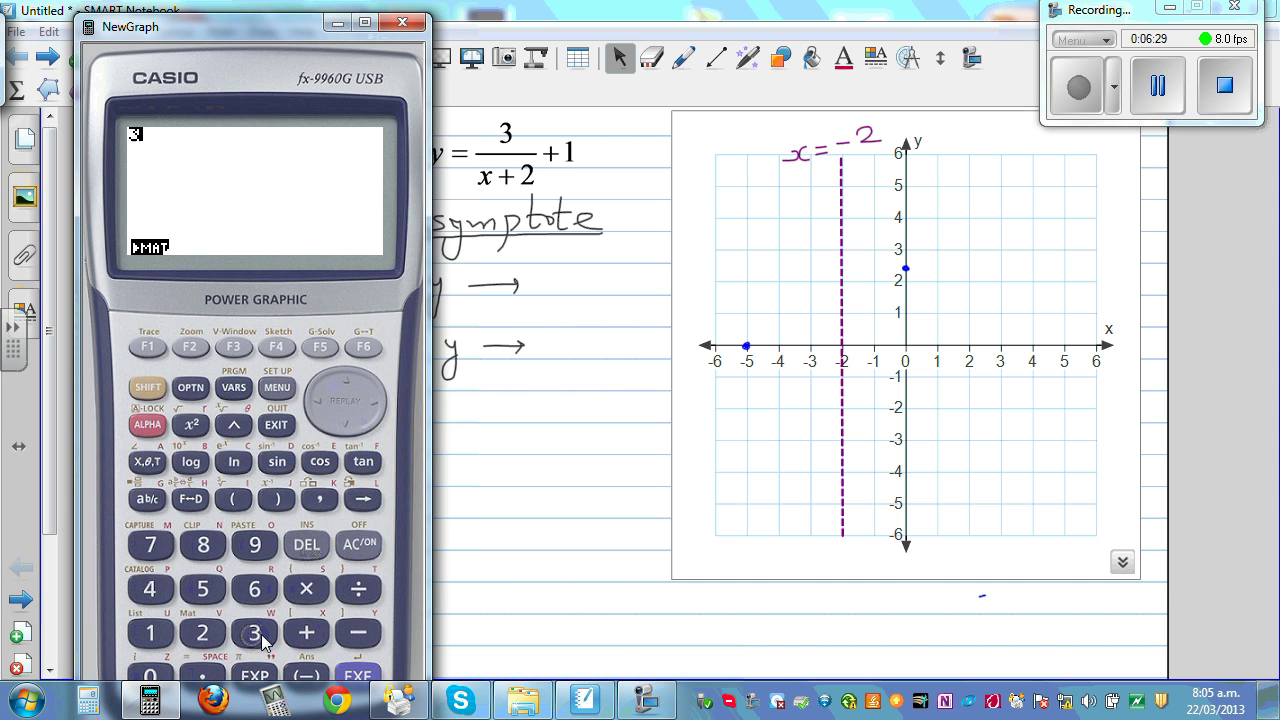
pyautogui.click(360, 591)
pyautogui.click(152, 640)
pyautogui.click(150, 676)
pyautogui.click(202, 632)
pyautogui.click(300, 632)
pyautogui.click(151, 633)
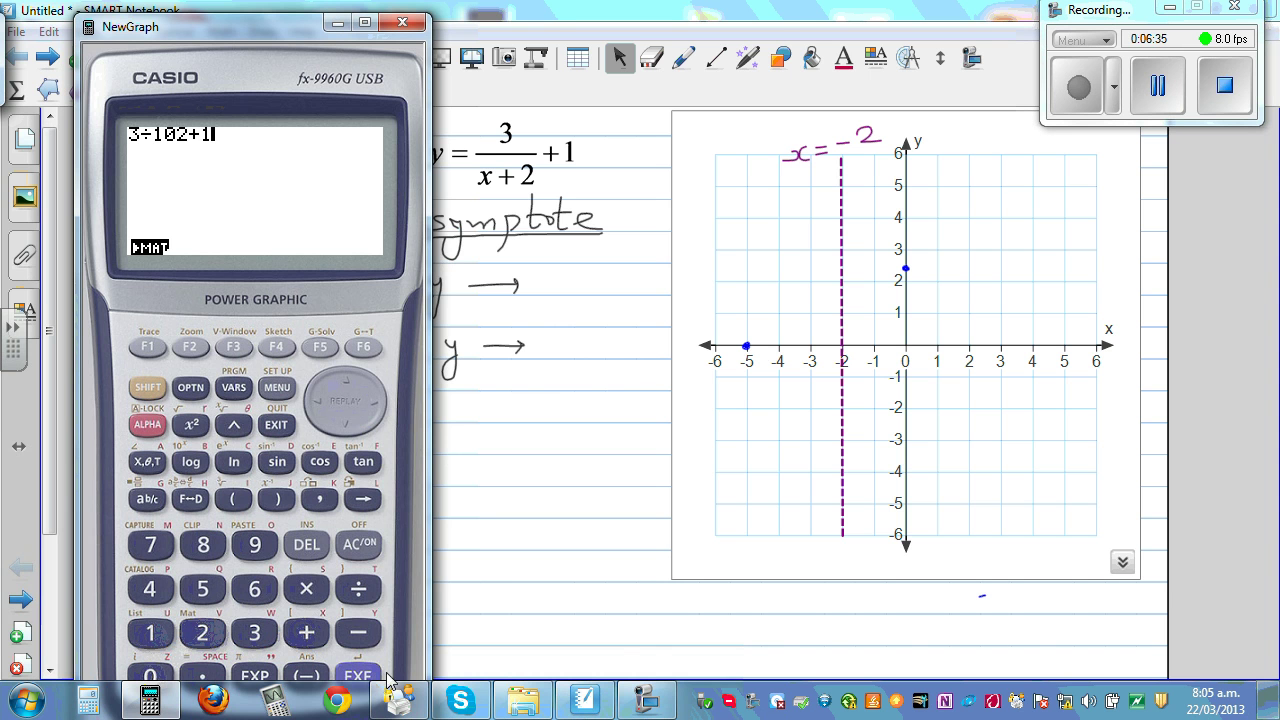
pyautogui.click(362, 677)
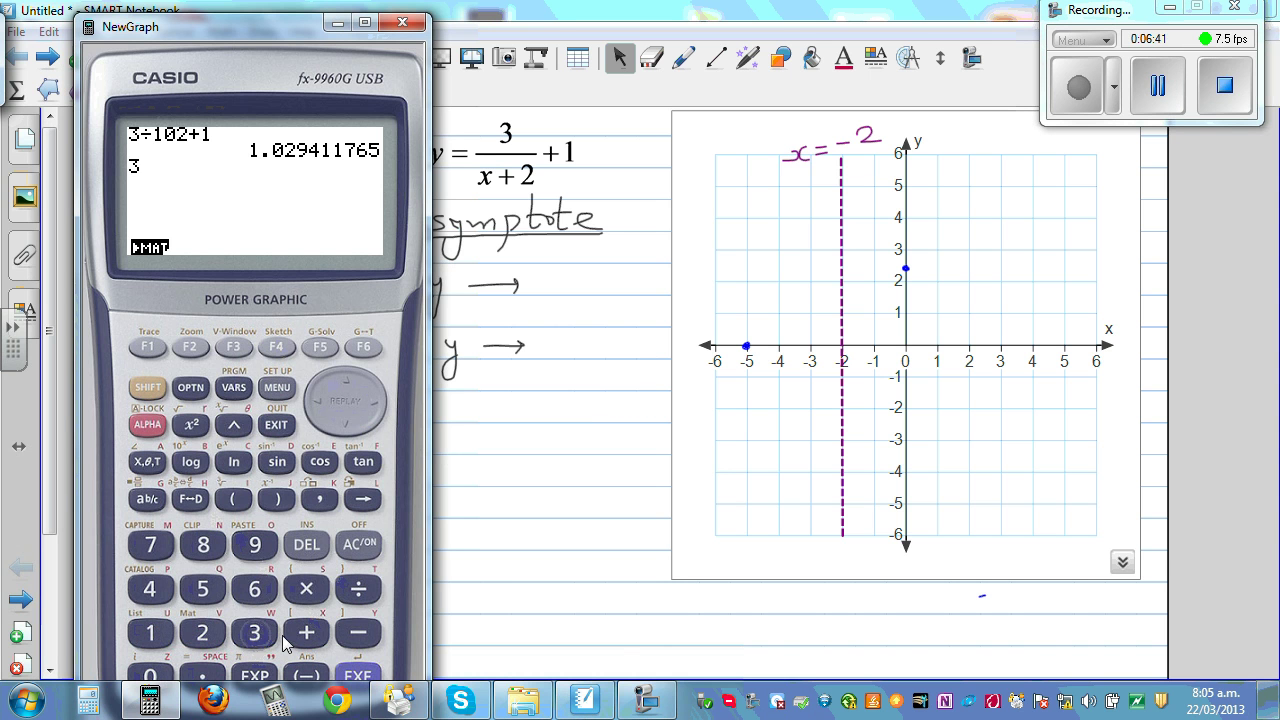
# Step: Start entering the next expression with 1002, then clear the mistyped entry
pyautogui.click(310, 634)
pyautogui.click(152, 634)
pyautogui.click(155, 678)
pyautogui.click(155, 678)
pyautogui.click(208, 636)
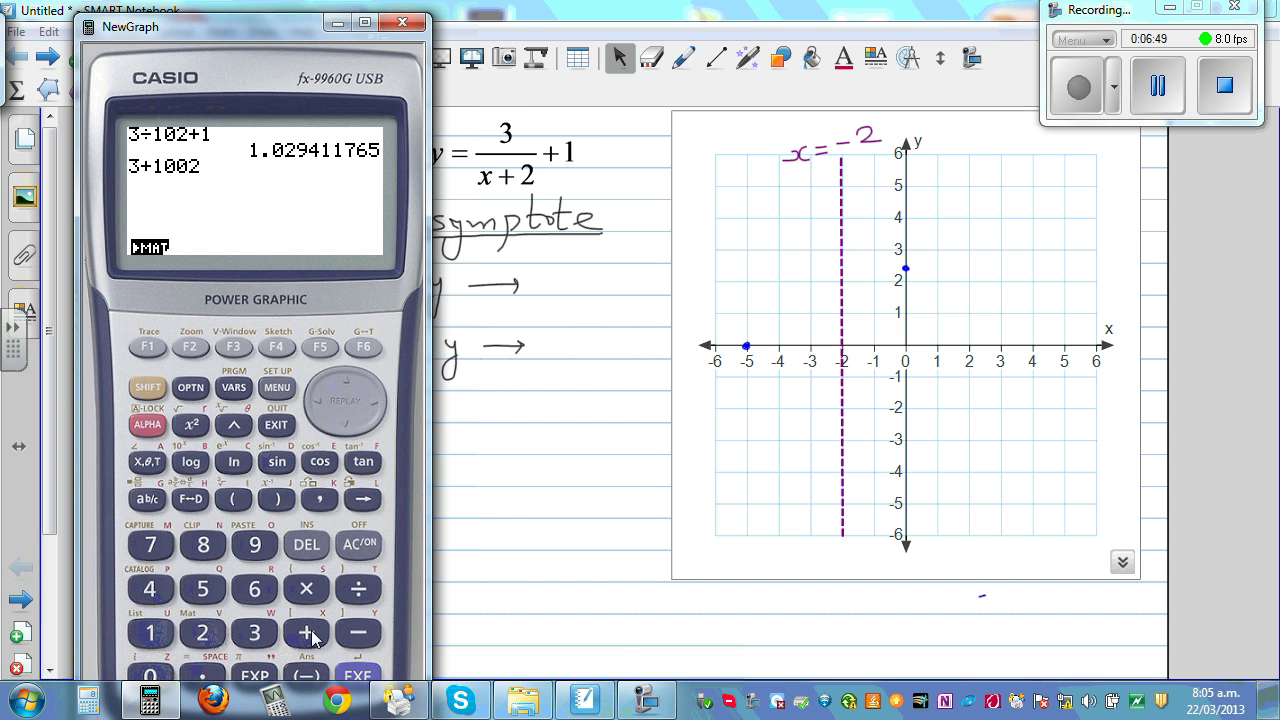
pyautogui.click(358, 548)
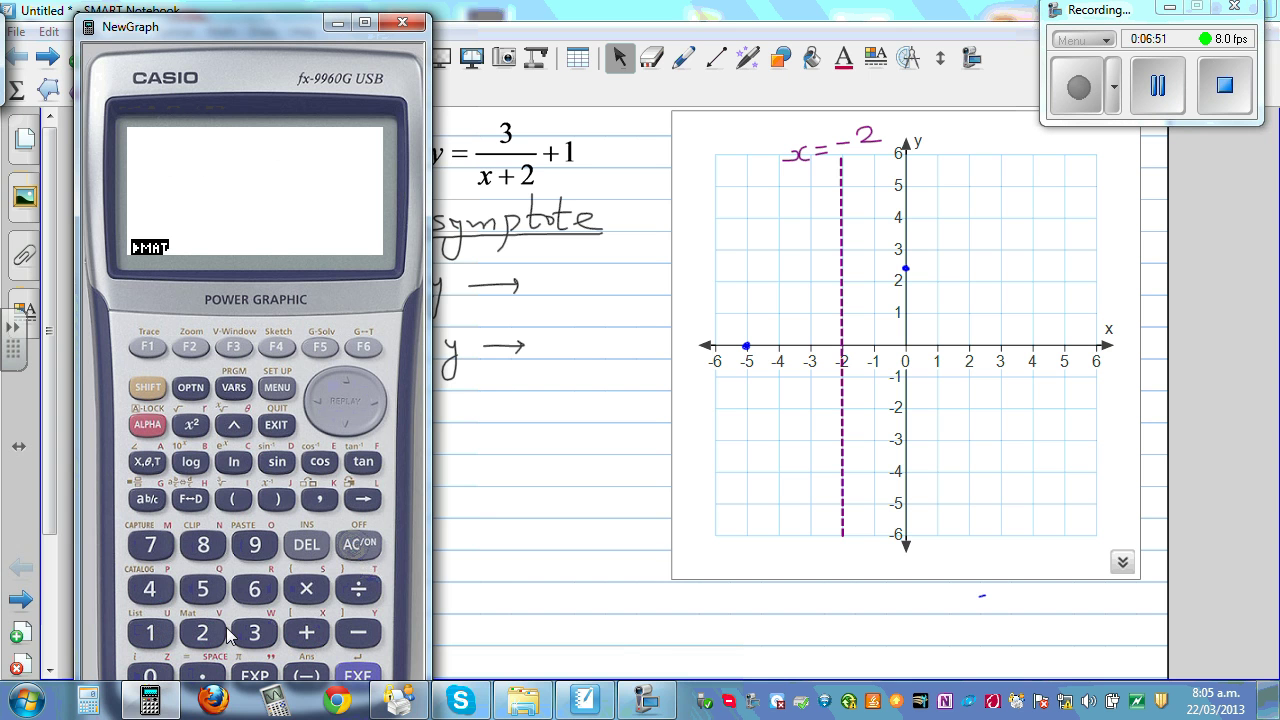
# Step: Evaluate 3÷1002+1, giving 1.002994012
pyautogui.click(255, 633)
pyautogui.click(358, 590)
pyautogui.click(160, 636)
pyautogui.click(160, 678)
pyautogui.click(160, 678)
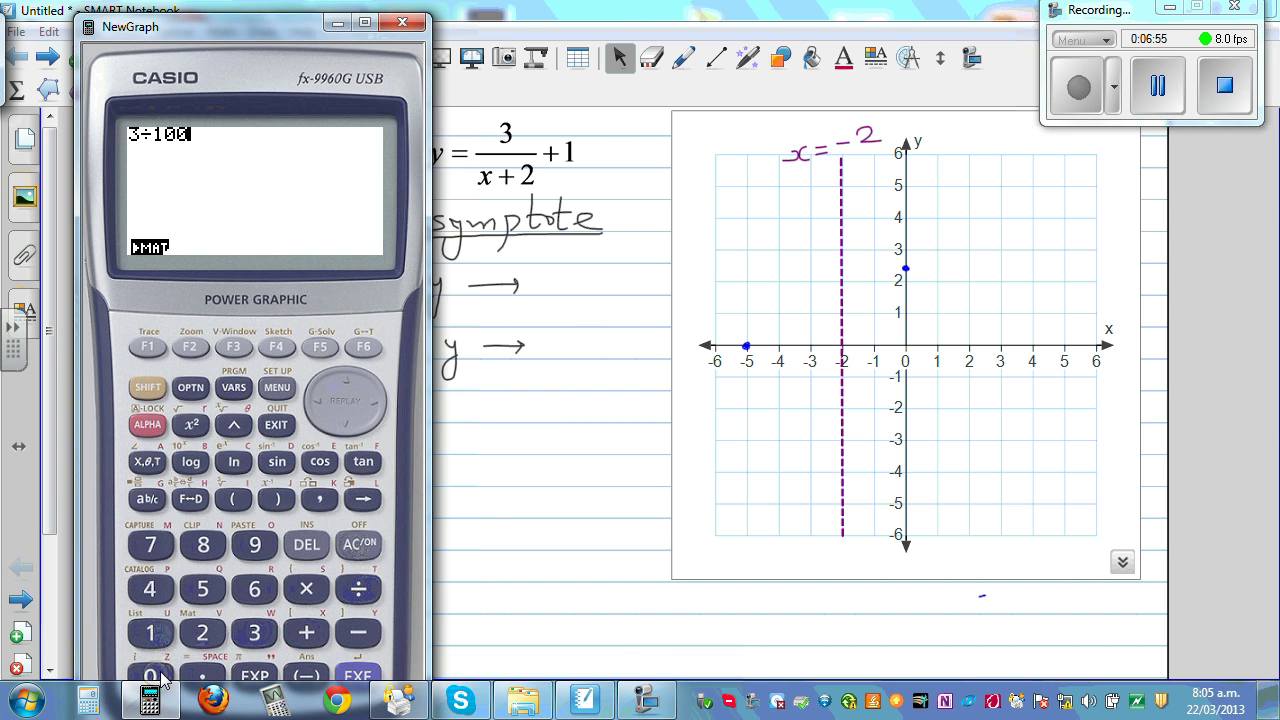
pyautogui.click(205, 635)
pyautogui.click(300, 638)
pyautogui.click(157, 636)
pyautogui.click(352, 677)
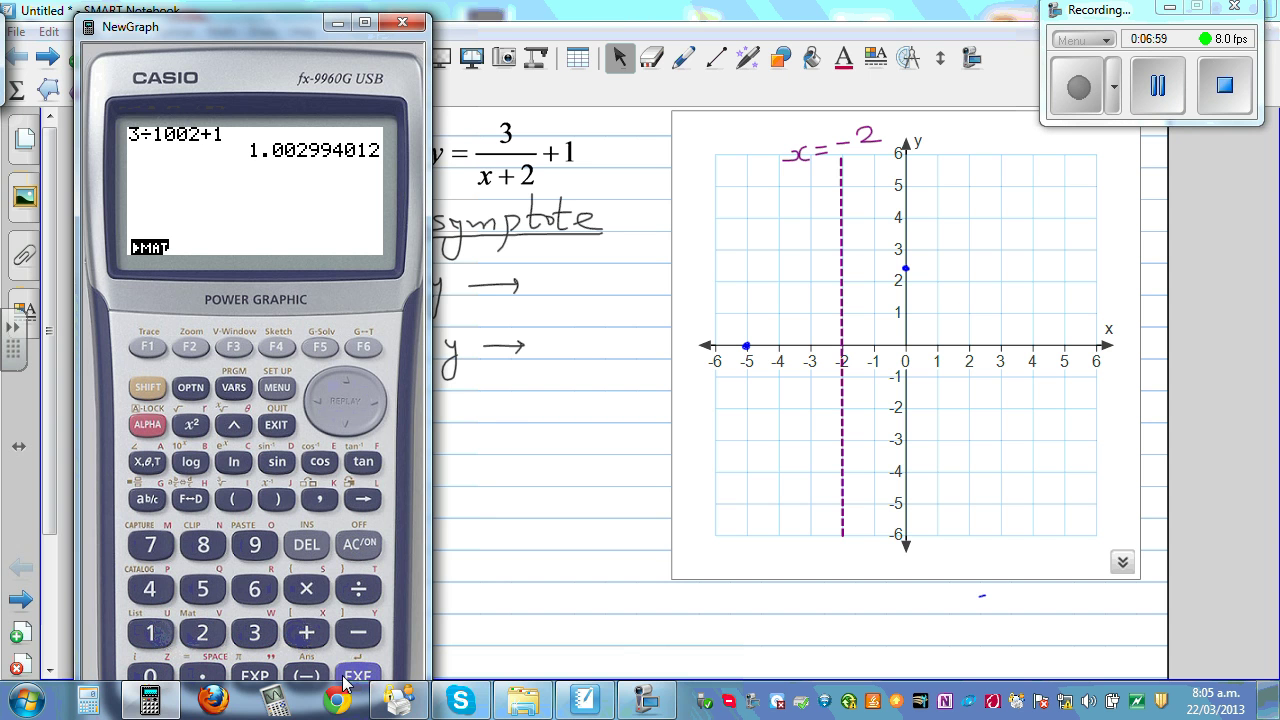